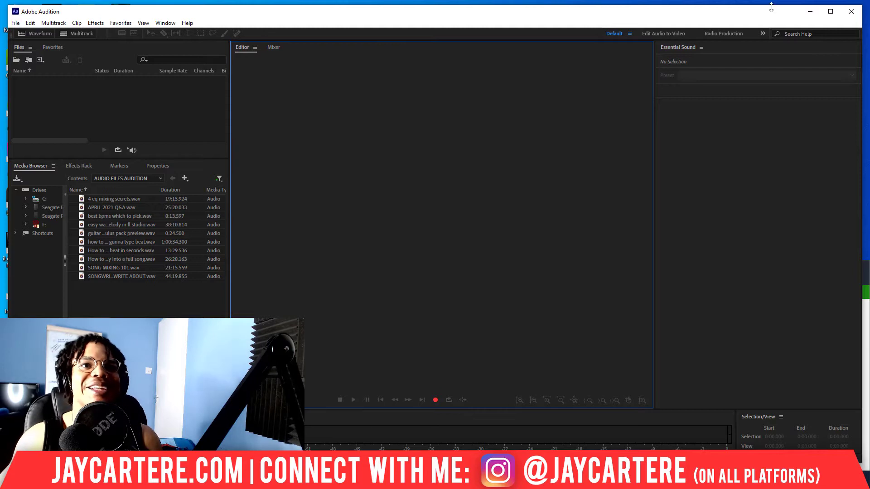
- Maximize the window and open the 'how to make a young thug gunna type beat.wav' recording from the media browser
{"action": "left_click", "coordinate": [831, 11]}
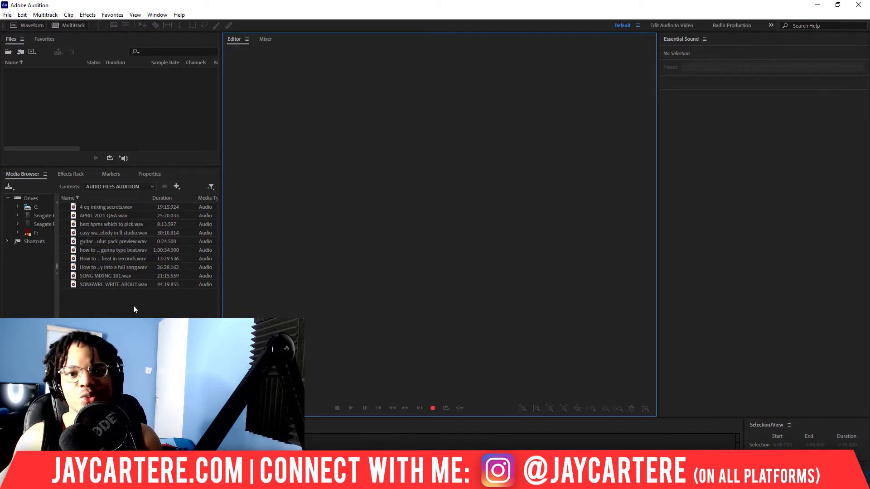
{"action": "left_click", "coordinate": [152, 189]}
{"action": "left_click", "coordinate": [189, 176]}
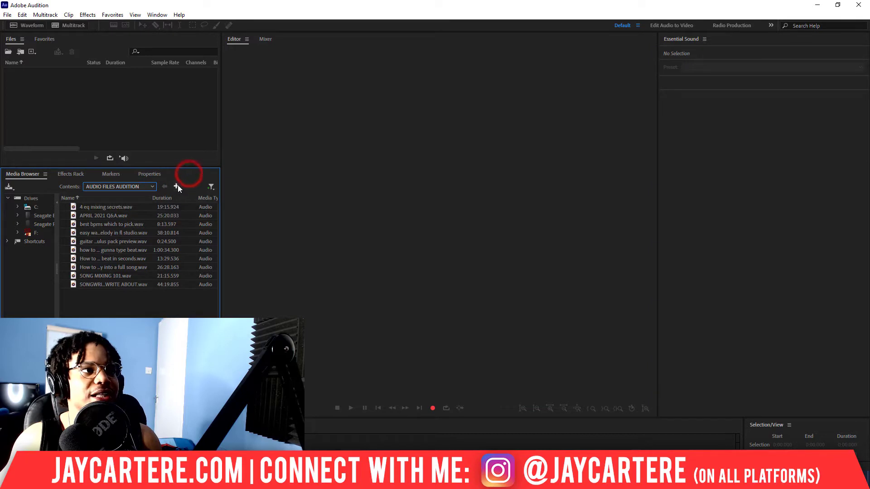
{"action": "left_click", "coordinate": [153, 187]}
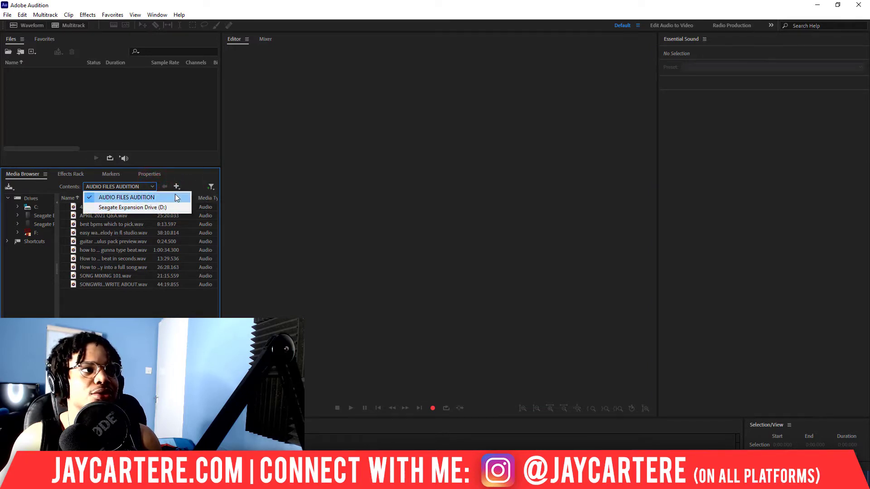
{"action": "left_click", "coordinate": [197, 172]}
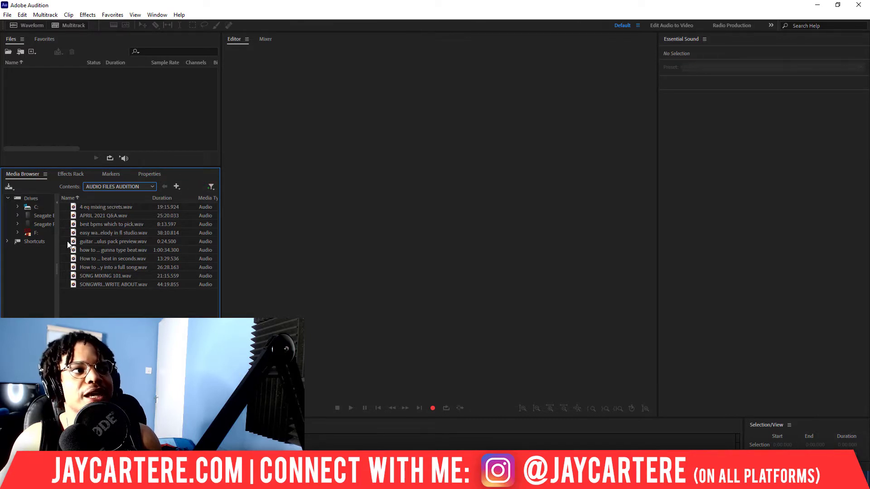
{"action": "left_click", "coordinate": [117, 249]}
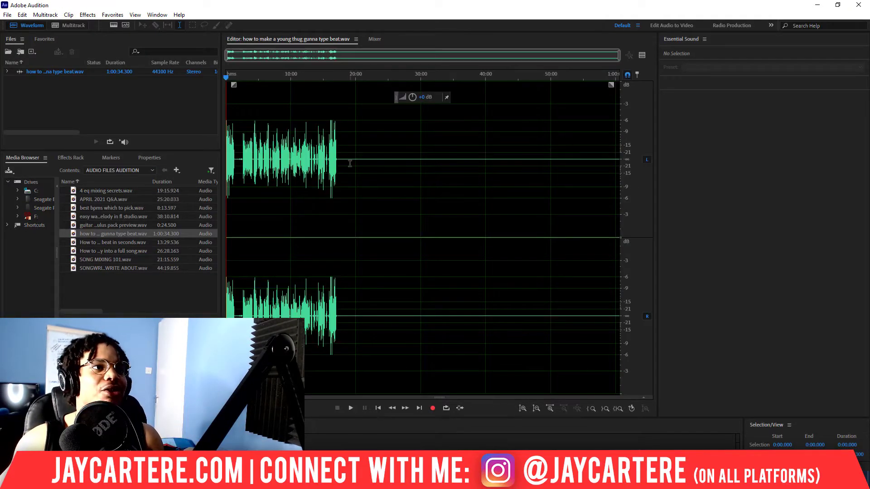
- Trim the recording by deleting everything after about 17:43 and the final 30 seconds of audio
{"action": "left_click_drag", "start_coordinate": [341, 157], "coordinate": [636, 286]}
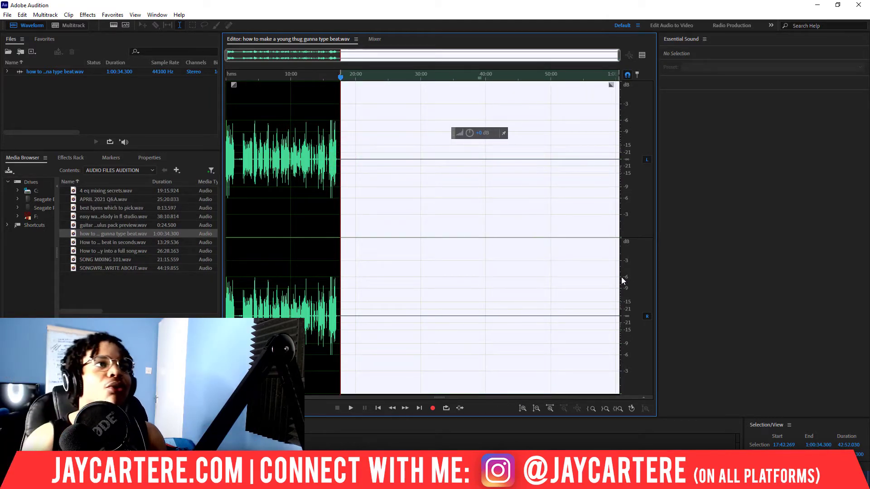
{"action": "key", "text": "Delete"}
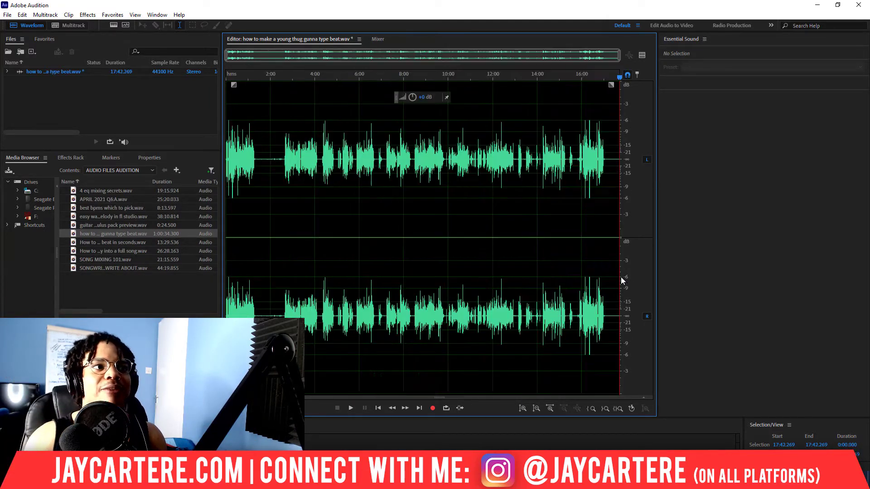
{"action": "left_click_drag", "start_coordinate": [609, 156], "coordinate": [621, 158]}
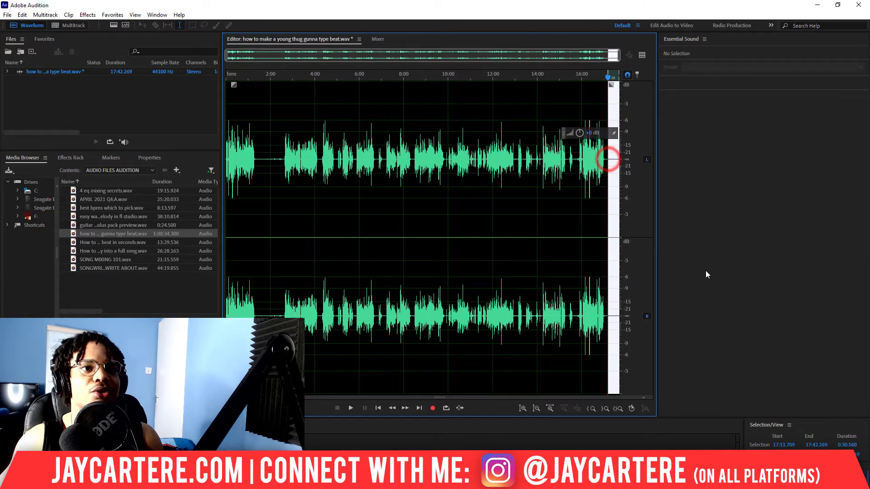
{"action": "key", "text": "Delete"}
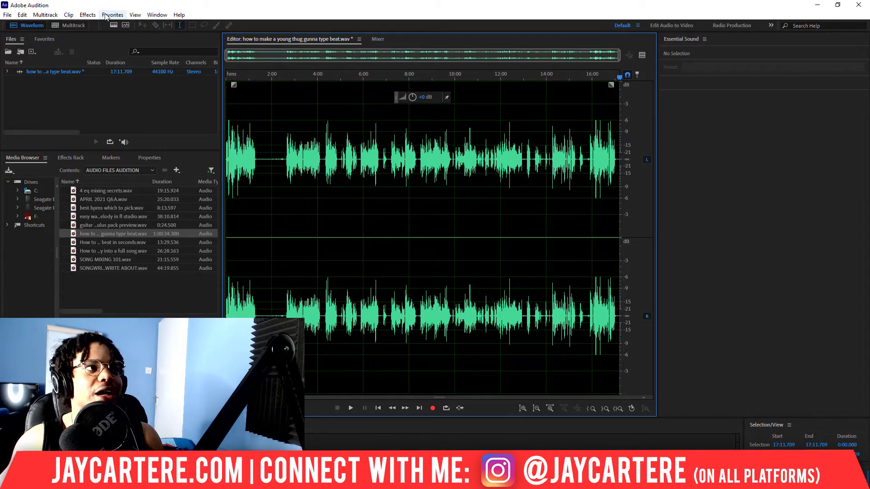
- Apply the iZotope RX 7 Voice De-noise effect with its Custom preset to the whole recording
{"action": "left_click", "coordinate": [86, 16]}
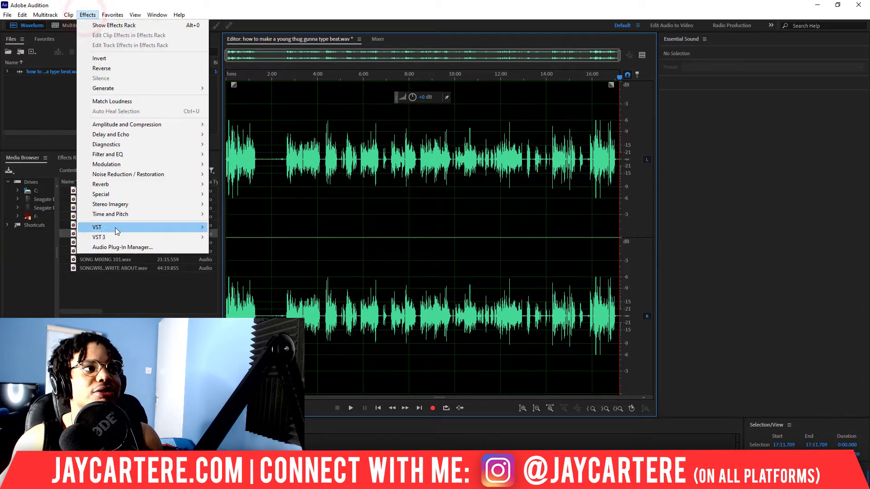
{"action": "mouse_move", "coordinate": [119, 229]}
{"action": "mouse_move", "coordinate": [240, 228]}
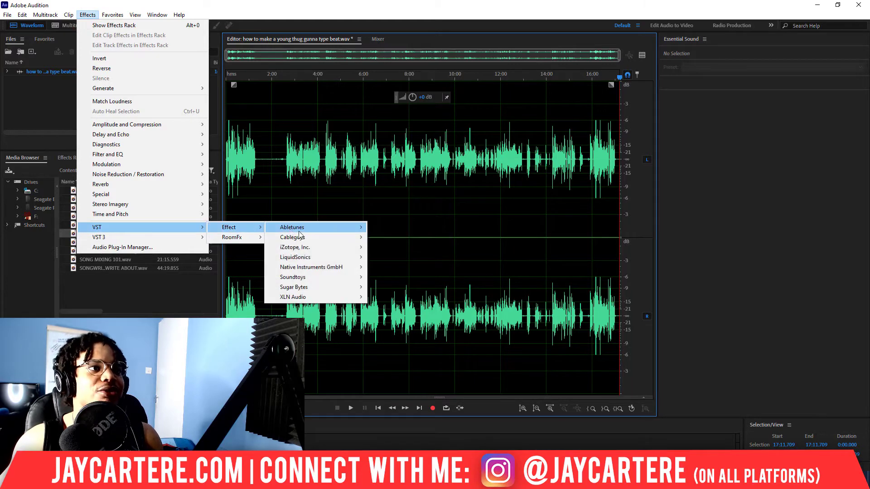
{"action": "mouse_move", "coordinate": [320, 252]}
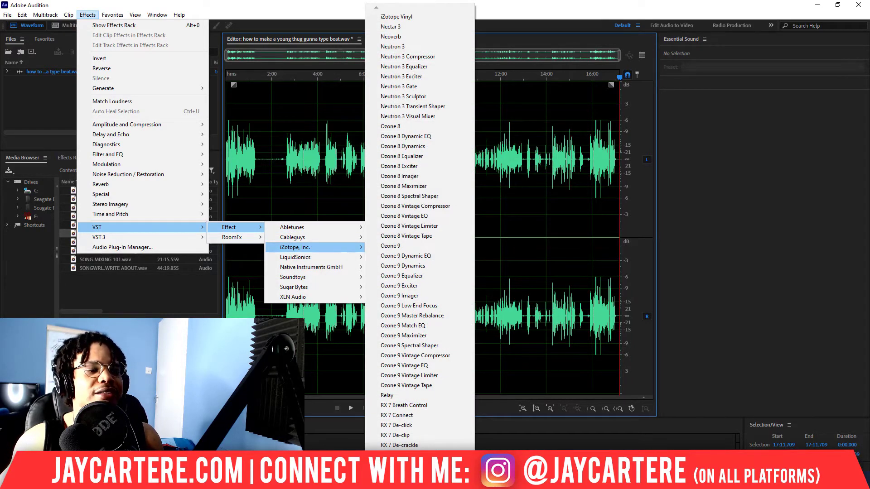
{"action": "mouse_move", "coordinate": [420, 482]}
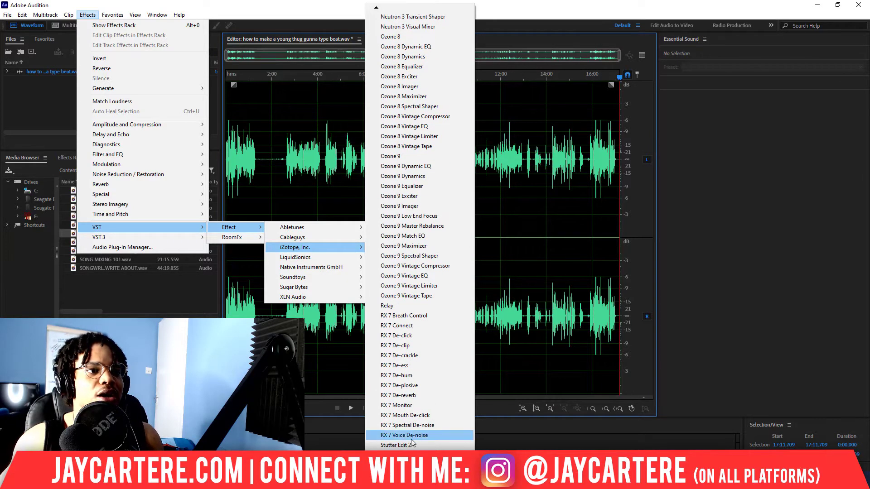
{"action": "left_click", "coordinate": [411, 436]}
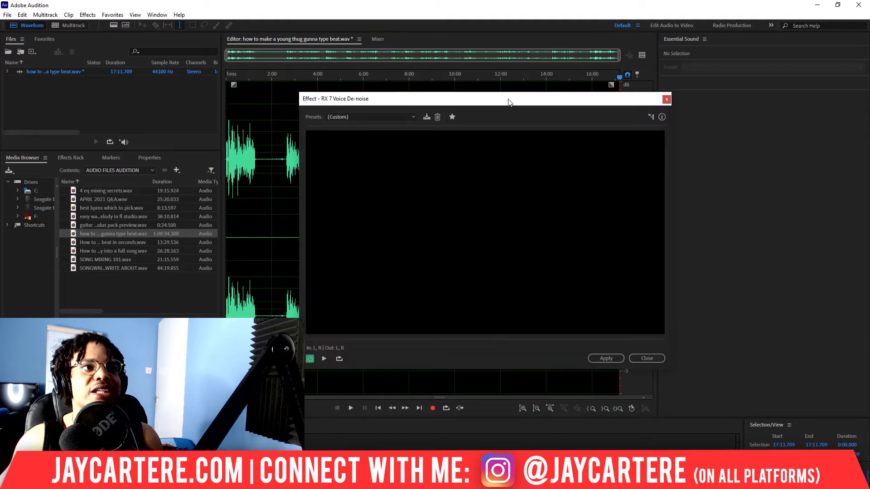
{"action": "left_click_drag", "start_coordinate": [505, 100], "coordinate": [474, 95]}
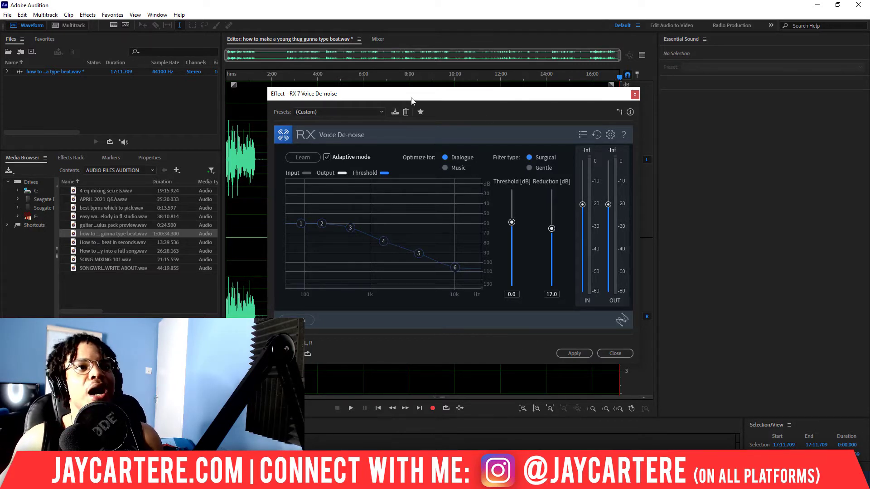
{"action": "left_click_drag", "start_coordinate": [439, 98], "coordinate": [410, 95]}
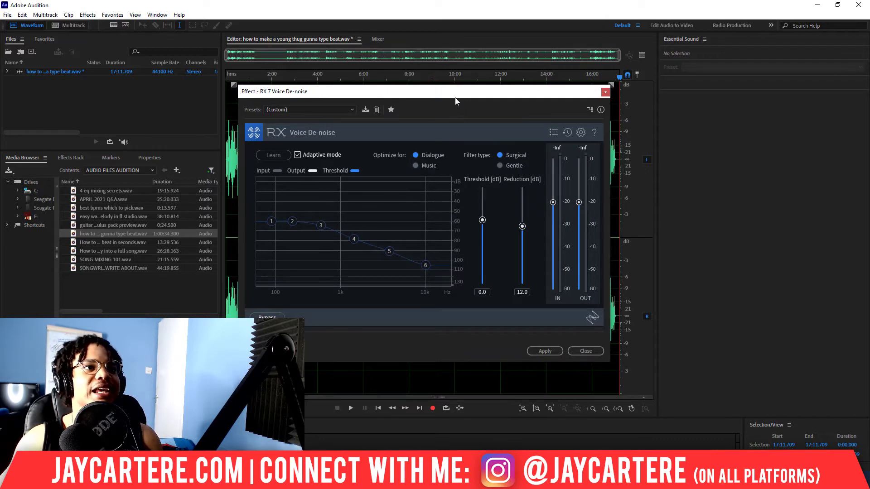
{"action": "left_click_drag", "start_coordinate": [456, 101], "coordinate": [482, 100]}
{"action": "left_click", "coordinate": [378, 110]}
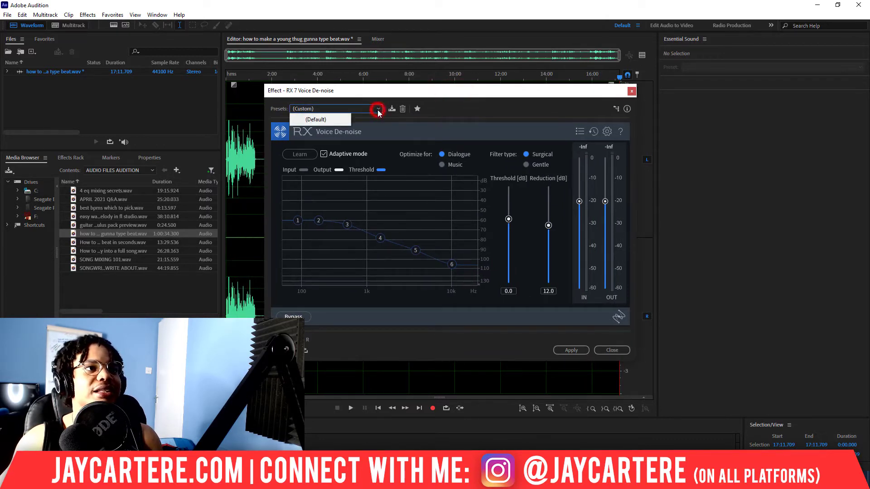
{"action": "left_click", "coordinate": [435, 93]}
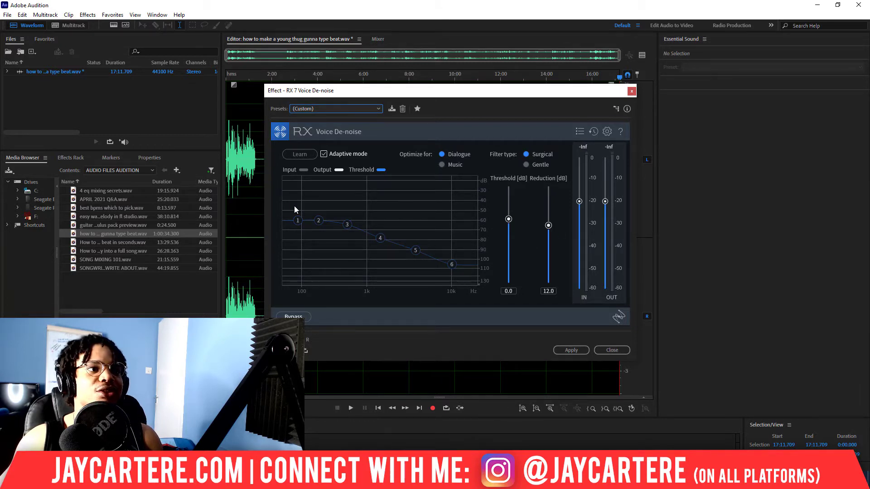
{"action": "left_click", "coordinate": [571, 351]}
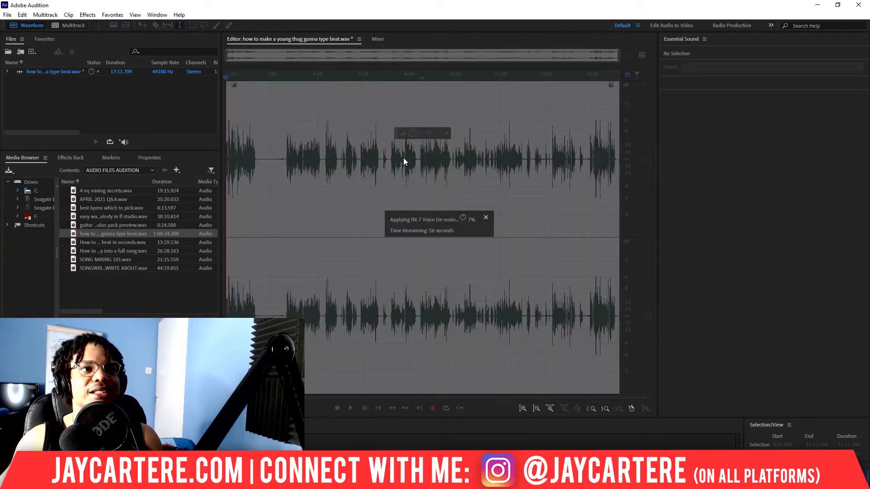
{"action": "left_click", "coordinate": [486, 217]}
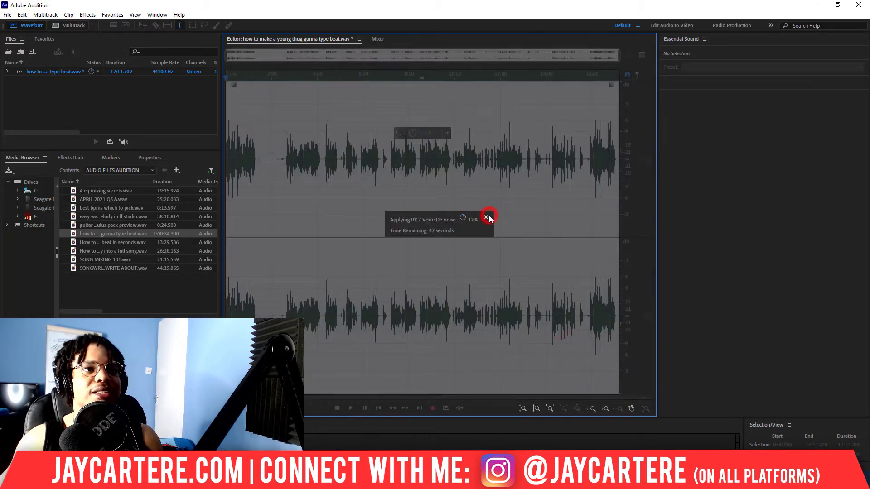
- Play back the recording from several points near the start to listen to the de-noised audio
{"action": "left_click", "coordinate": [258, 74]}
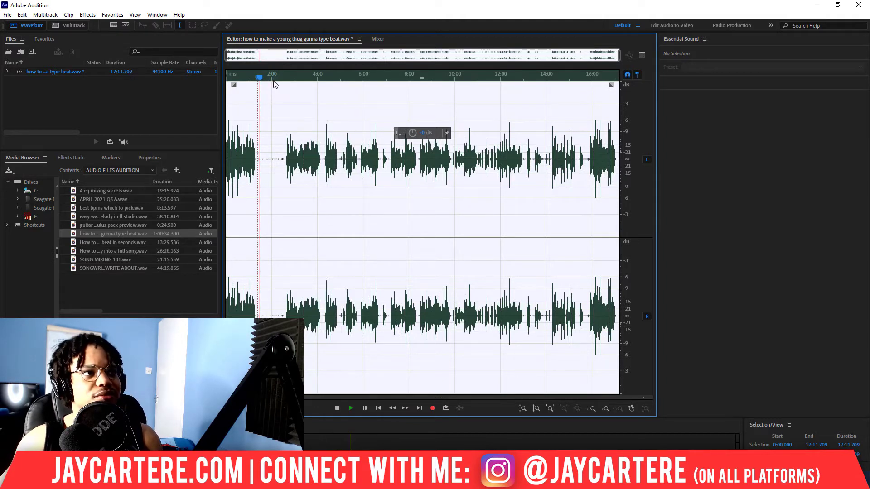
{"action": "left_click", "coordinate": [273, 80]}
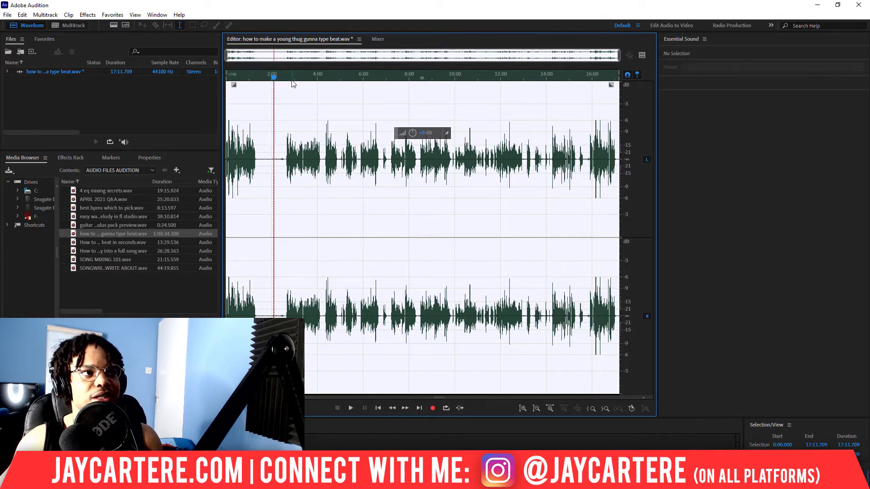
{"action": "left_click", "coordinate": [291, 79]}
{"action": "key", "text": "space"}
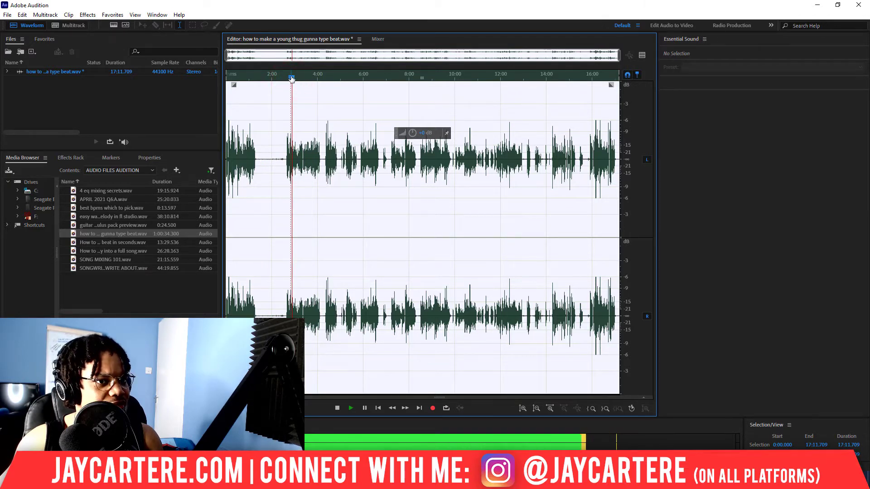
{"action": "left_click", "coordinate": [317, 77]}
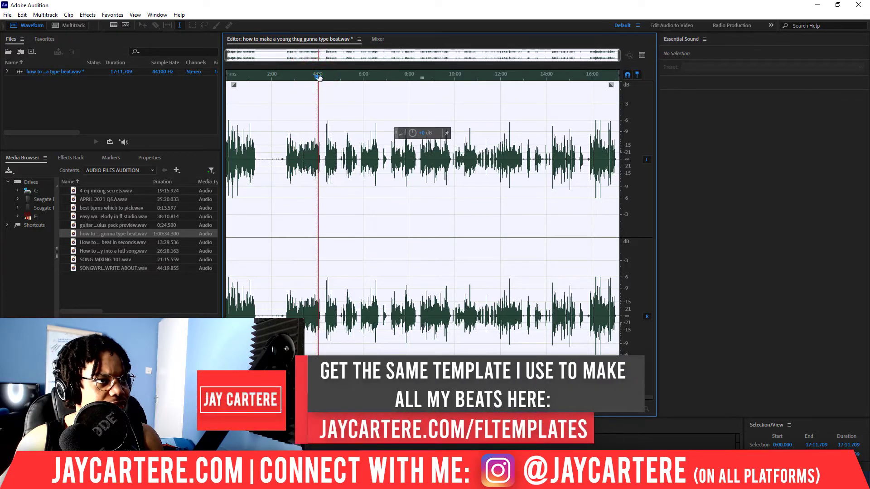
{"action": "left_click_drag", "start_coordinate": [320, 77], "coordinate": [323, 83]}
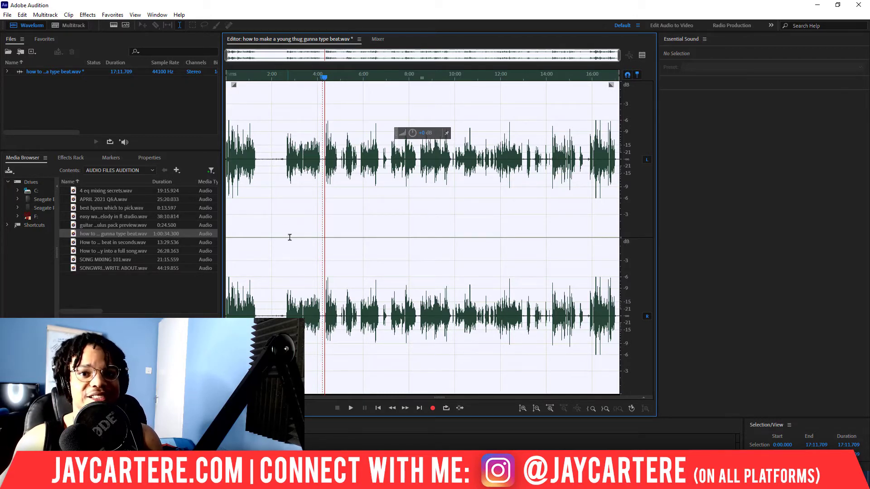
- Preview the iZotope Ozone 9 Dynamics effect during playback and close it without applying
{"action": "left_click", "coordinate": [87, 14]}
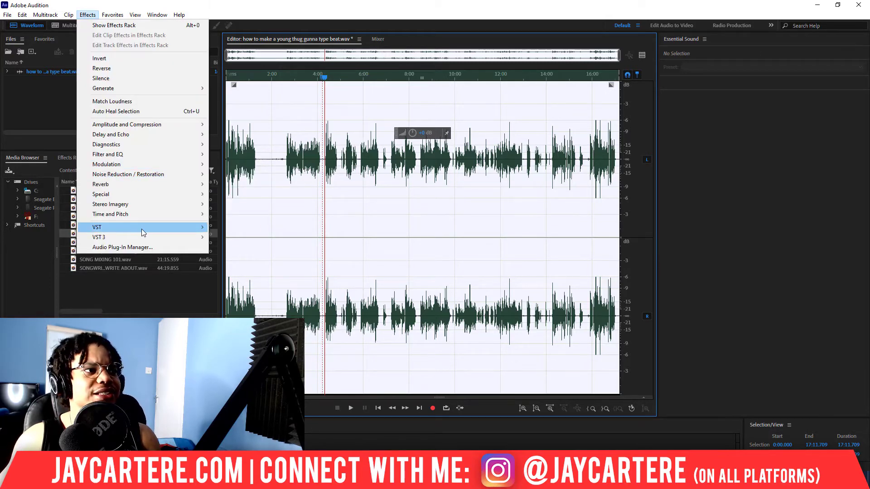
{"action": "mouse_move", "coordinate": [141, 232]}
{"action": "mouse_move", "coordinate": [231, 231]}
{"action": "mouse_move", "coordinate": [311, 252]}
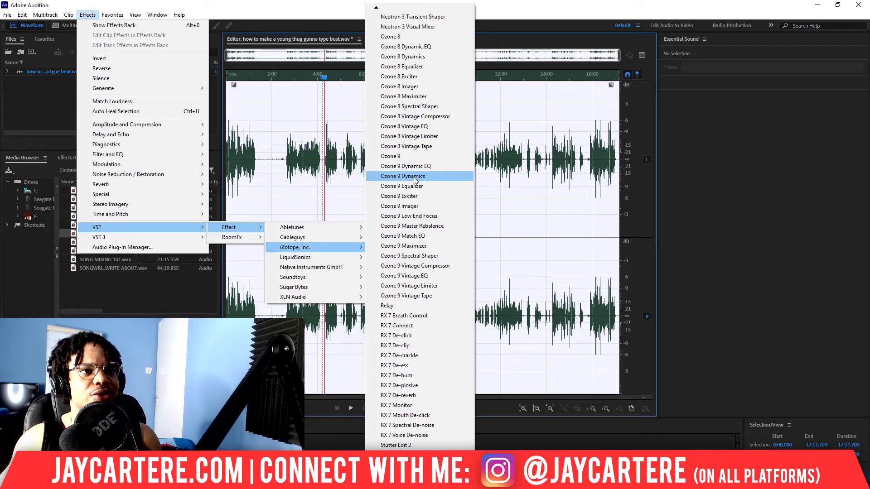
{"action": "left_click", "coordinate": [413, 176]}
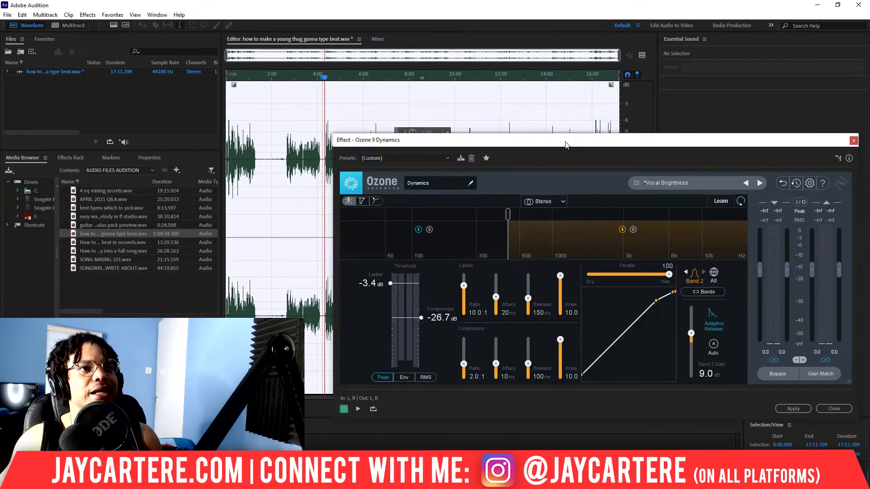
{"action": "left_click_drag", "start_coordinate": [490, 139], "coordinate": [565, 142]}
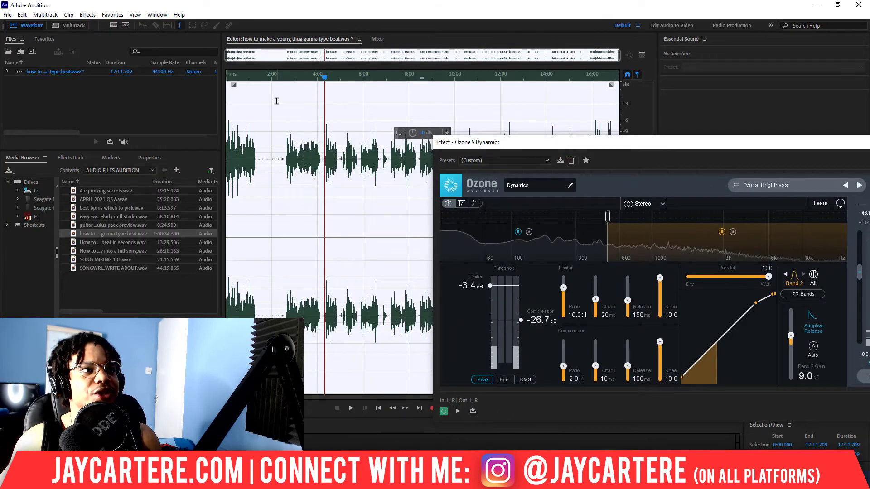
{"action": "left_click", "coordinate": [261, 78]}
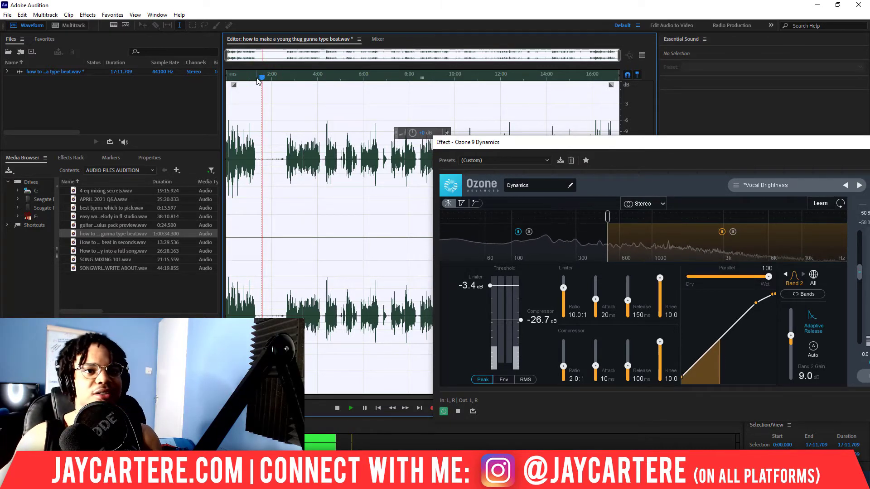
{"action": "key", "text": "space"}
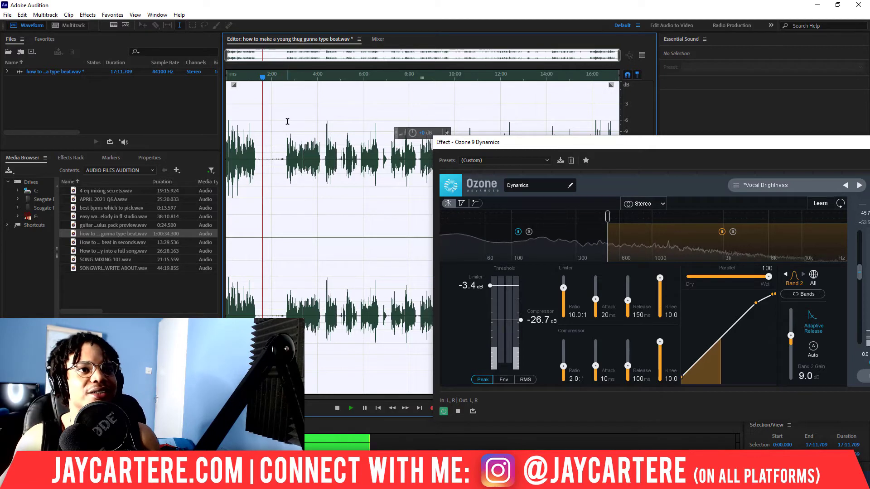
{"action": "double_click", "coordinate": [683, 148]}
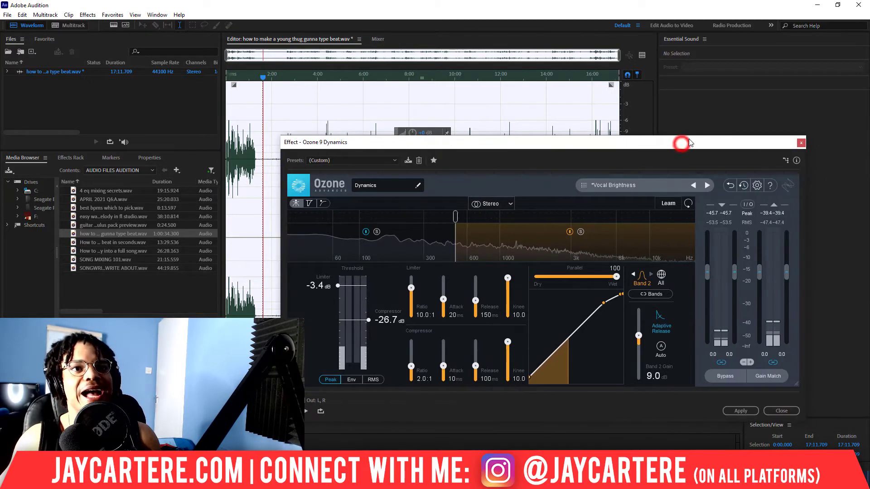
{"action": "left_click", "coordinate": [801, 143]}
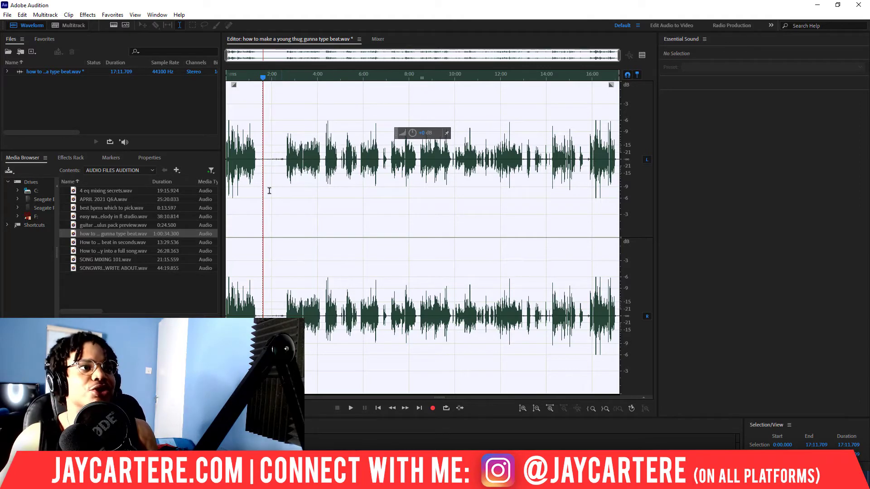
- Apply another pass of the iZotope RX 7 Voice De-noise effect with its Custom settings to the recording
{"action": "left_click", "coordinate": [88, 14]}
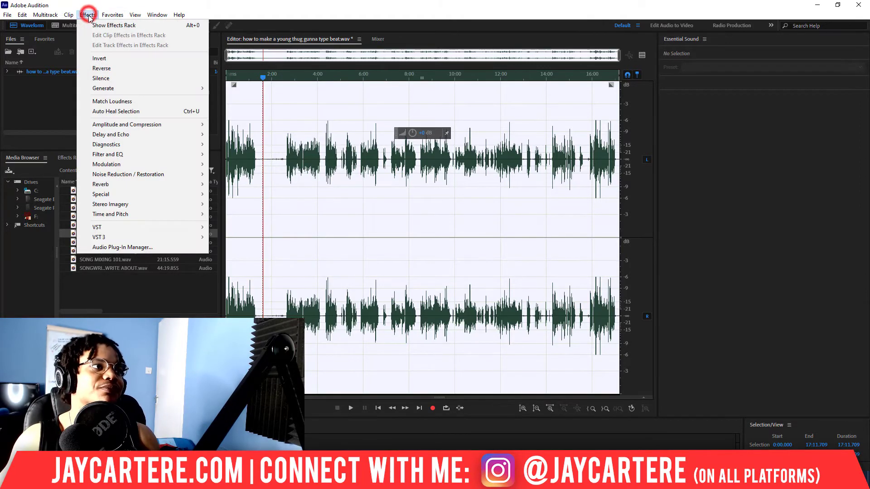
{"action": "mouse_move", "coordinate": [145, 226]}
{"action": "mouse_move", "coordinate": [235, 227]}
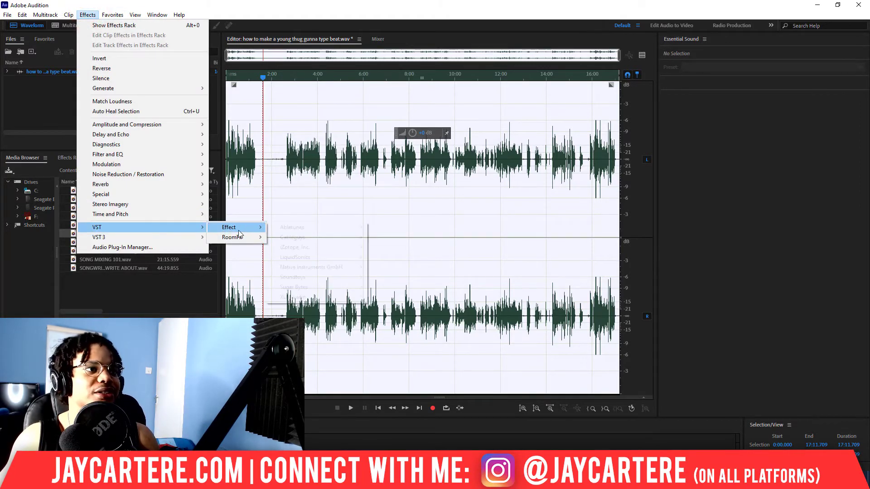
{"action": "mouse_move", "coordinate": [306, 248]}
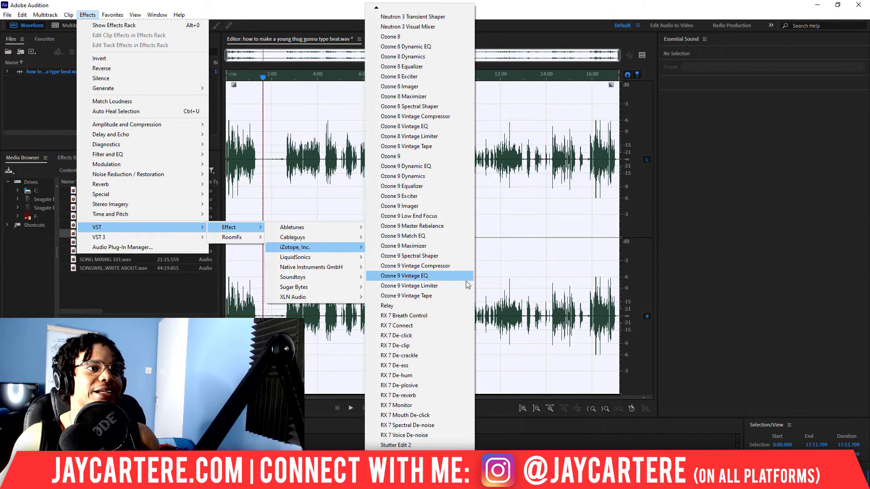
{"action": "left_click", "coordinate": [422, 436]}
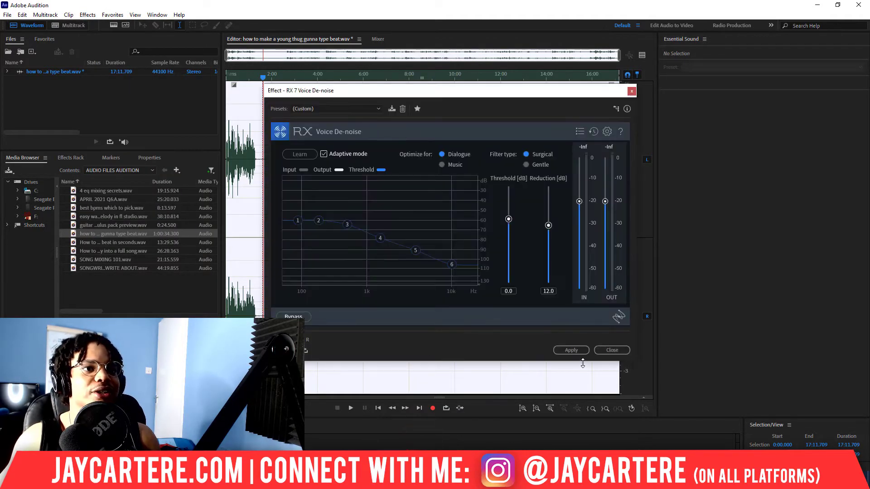
{"action": "left_click", "coordinate": [571, 351]}
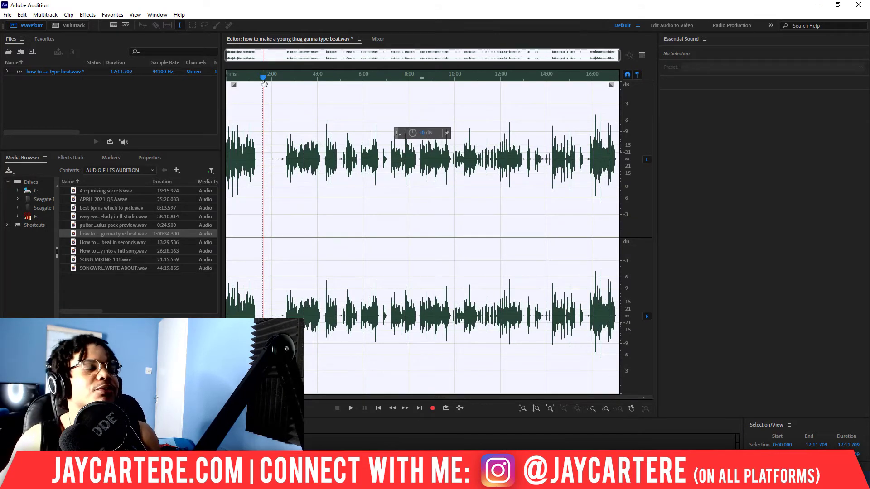
- Play back the recording from near the start to listen to the second de-noise pass
{"action": "left_click", "coordinate": [268, 81]}
{"action": "key", "text": "space"}
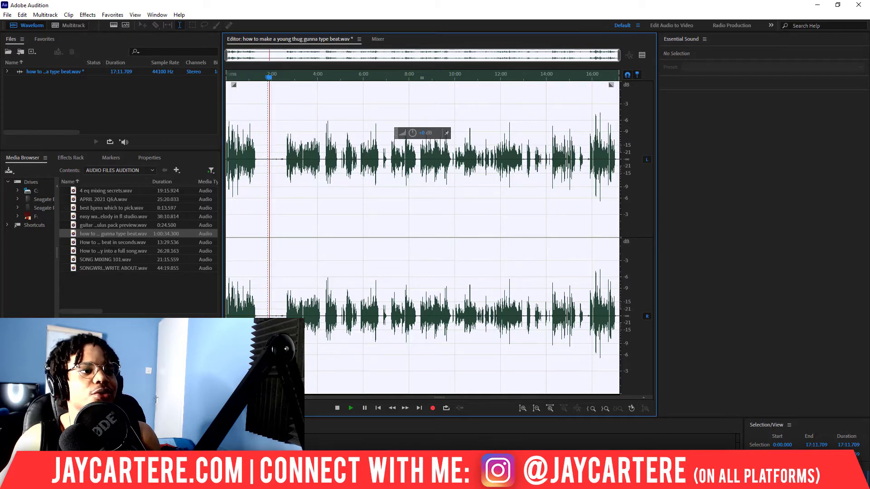
{"action": "key", "text": "space"}
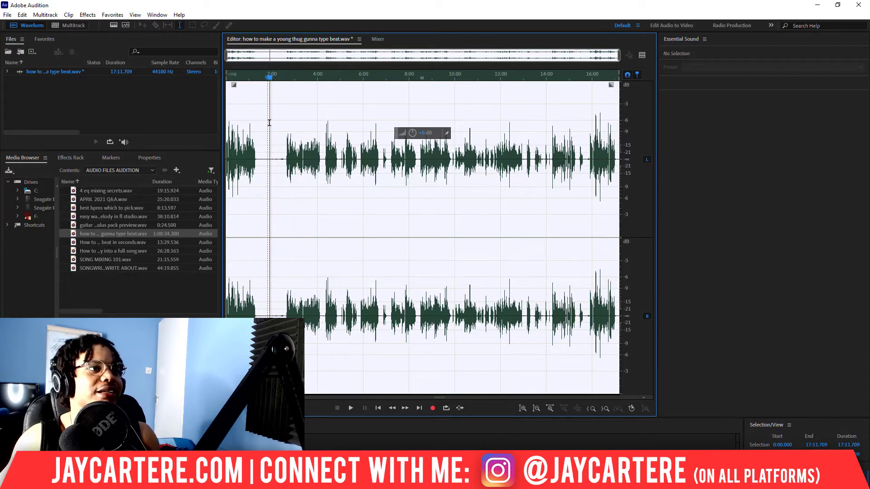
{"action": "scroll", "coordinate": [263, 81], "scroll_direction": "up", "scroll_amount": 5}
{"action": "scroll", "coordinate": [261, 82], "scroll_direction": "down", "scroll_amount": 3}
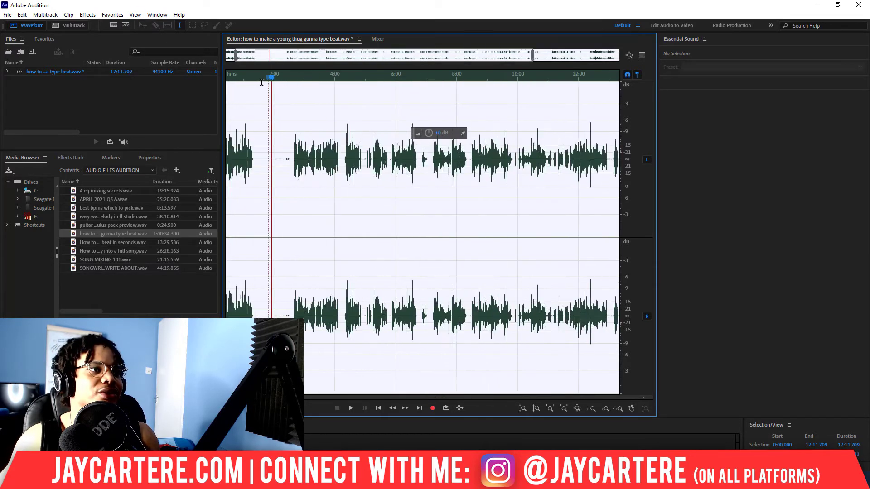
{"action": "left_click", "coordinate": [238, 78]}
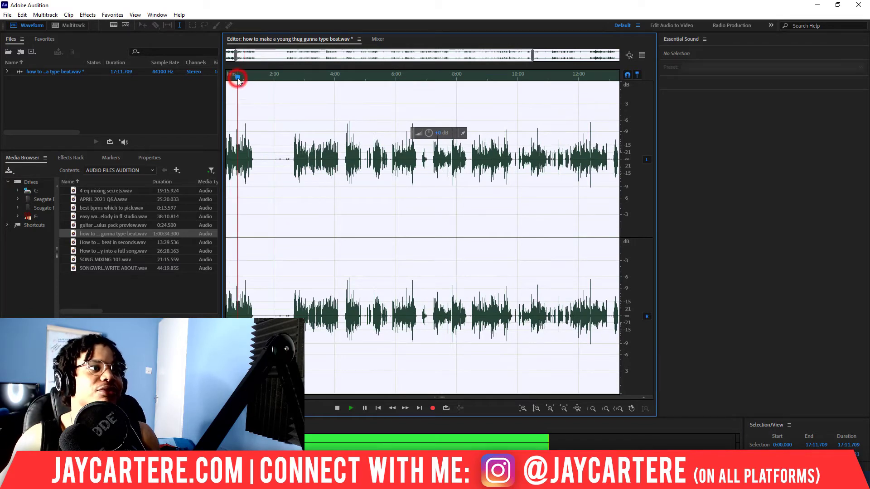
{"action": "key", "text": "space"}
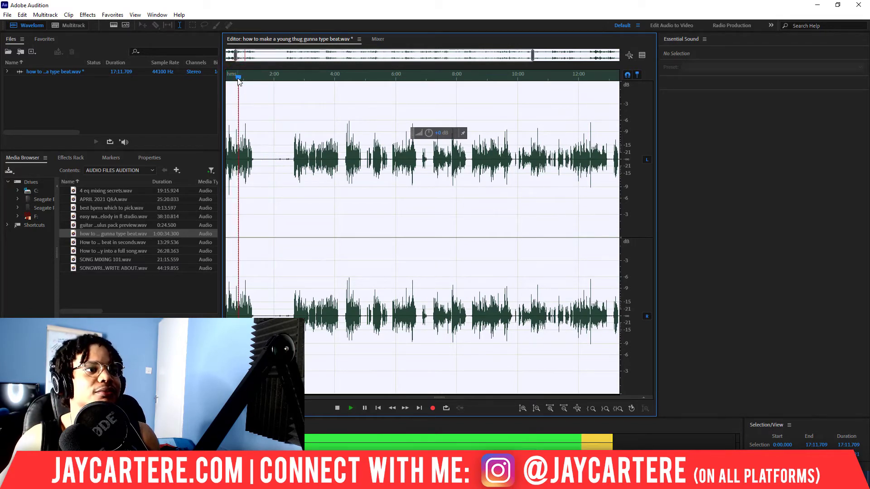
{"action": "key", "text": "space"}
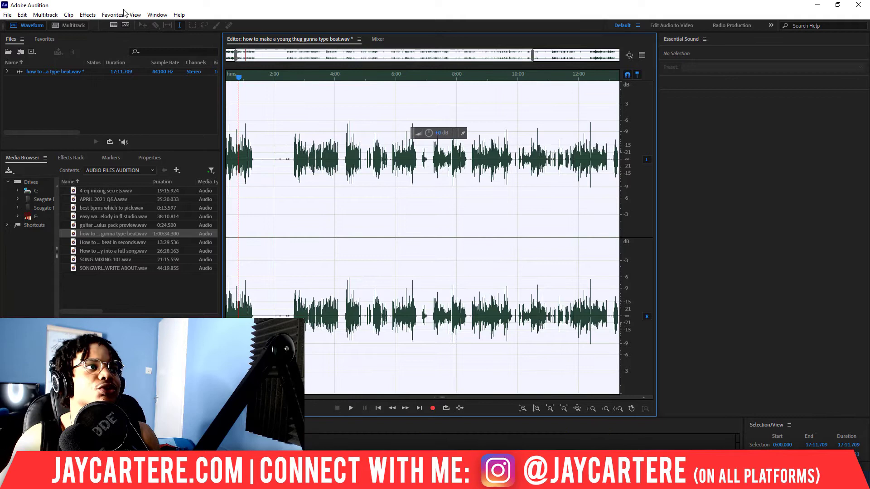
- Open the iZotope Ozone 9 Equalizer and move its high-pass band to 152 Hz while previewing playback
{"action": "left_click", "coordinate": [88, 14]}
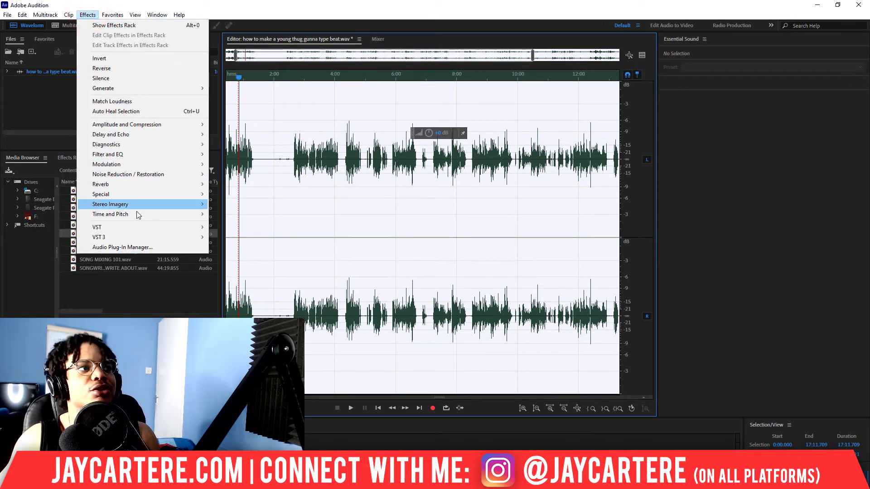
{"action": "mouse_move", "coordinate": [136, 232]}
{"action": "mouse_move", "coordinate": [236, 228]}
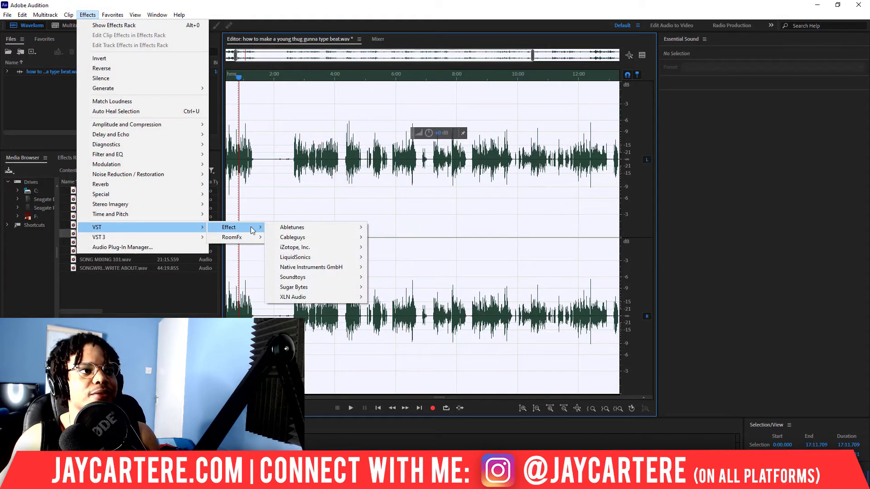
{"action": "mouse_move", "coordinate": [311, 250]}
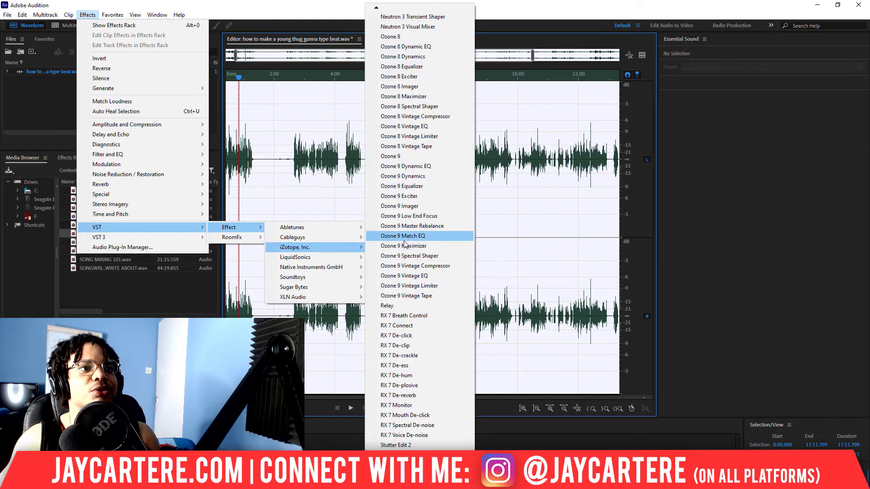
{"action": "left_click", "coordinate": [425, 187]}
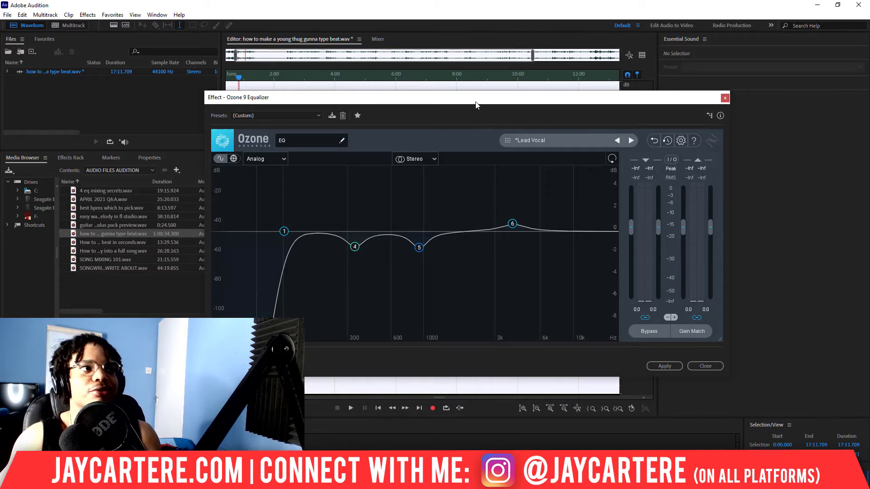
{"action": "left_click_drag", "start_coordinate": [474, 104], "coordinate": [444, 98]}
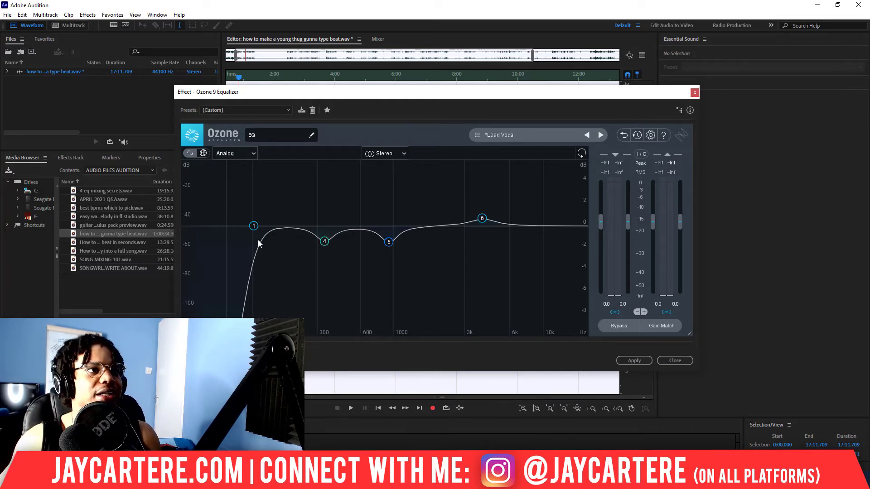
{"action": "left_click_drag", "start_coordinate": [302, 92], "coordinate": [410, 81]}
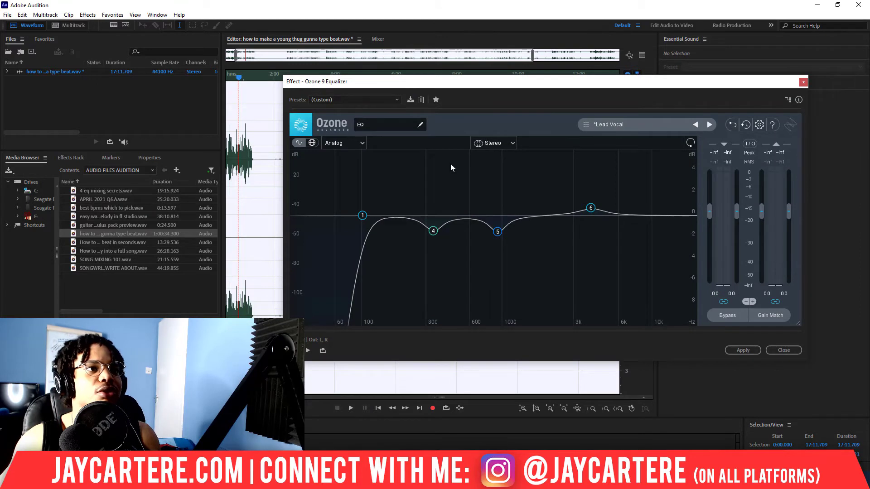
{"action": "left_click_drag", "start_coordinate": [336, 82], "coordinate": [395, 88]}
{"action": "key", "text": "space"}
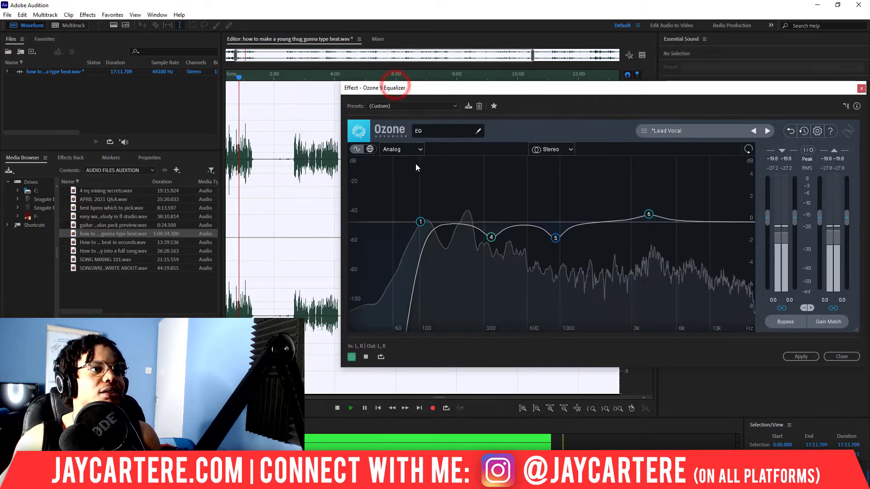
{"action": "left_click_drag", "start_coordinate": [422, 224], "coordinate": [443, 223]}
- Preview the equalized audio and apply the Ozone 9 Equalizer to the recording
{"action": "key", "text": "space"}
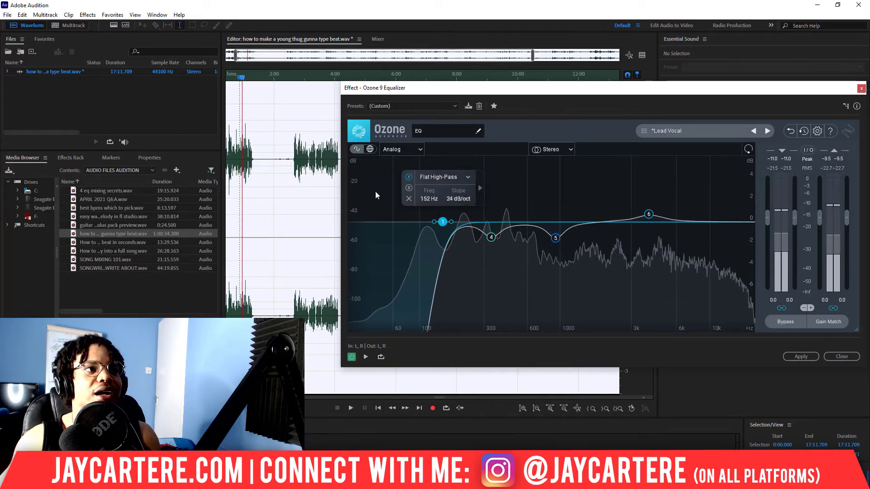
{"action": "key", "text": "space"}
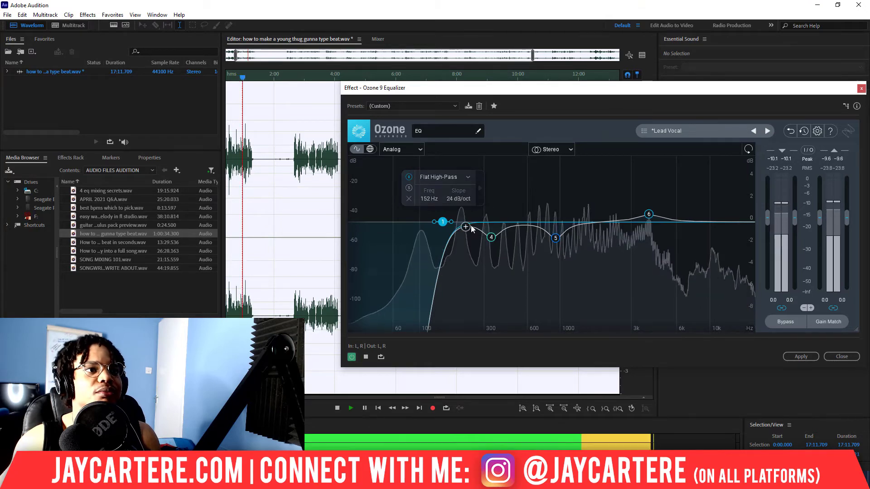
{"action": "left_click_drag", "start_coordinate": [538, 87], "coordinate": [477, 87]}
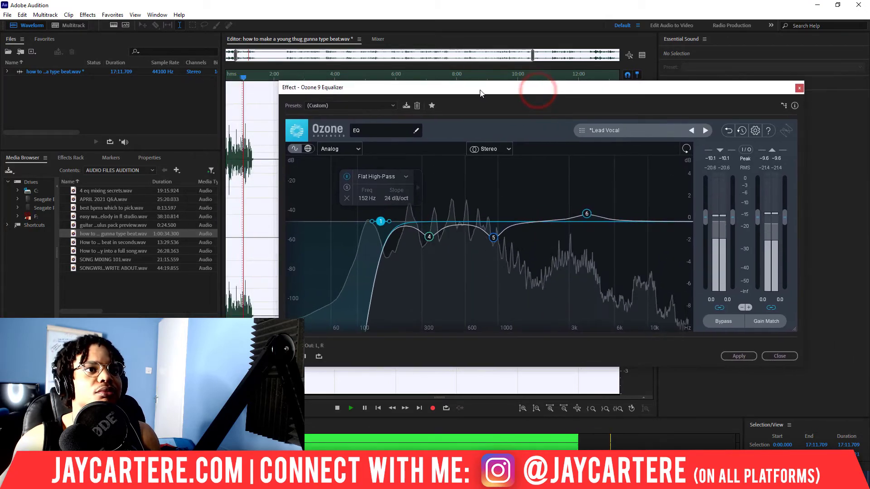
{"action": "key", "text": "space"}
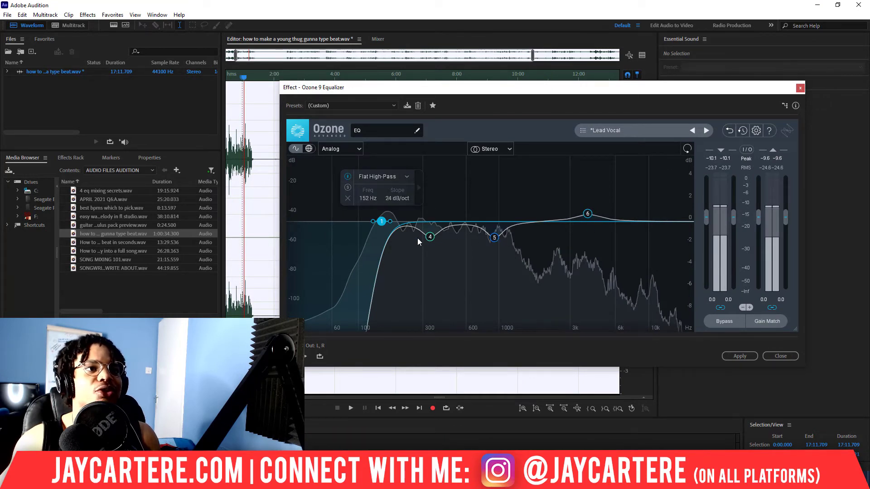
{"action": "left_click", "coordinate": [748, 356]}
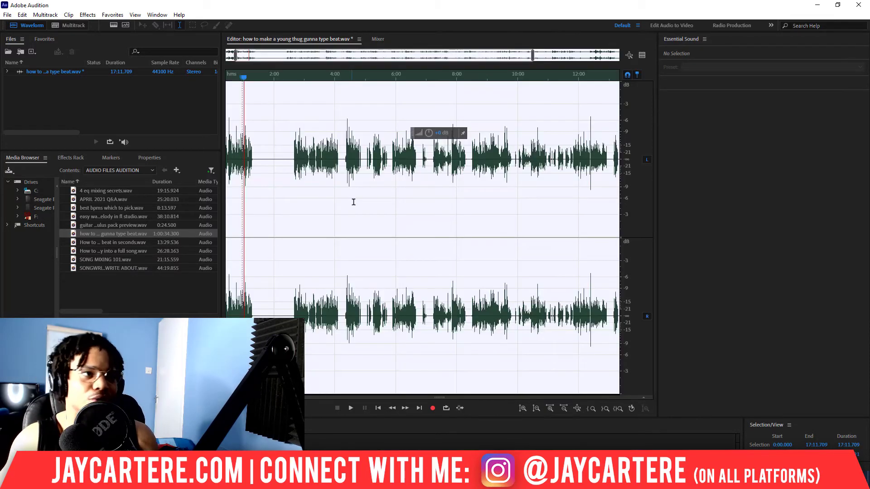
- Play back the recording from near the start to listen to the equalized audio
{"action": "left_click", "coordinate": [257, 75]}
{"action": "key", "text": "space"}
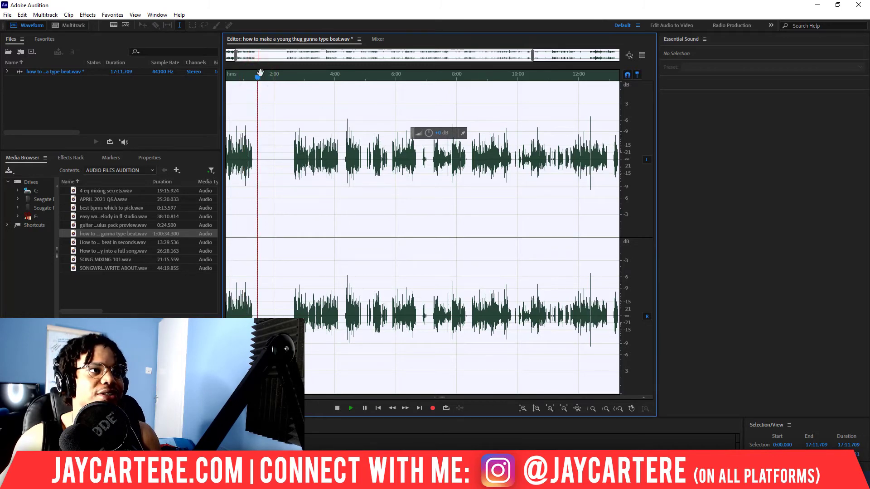
{"action": "scroll", "coordinate": [260, 73], "scroll_direction": "up", "scroll_amount": 4}
{"action": "left_click_drag", "start_coordinate": [247, 78], "coordinate": [269, 80]}
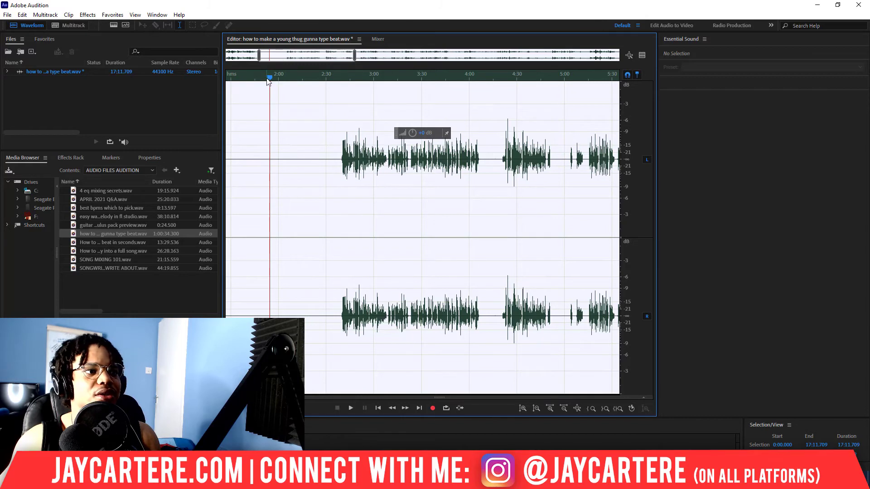
{"action": "key", "text": "space"}
{"action": "scroll", "coordinate": [267, 77], "scroll_direction": "down", "scroll_amount": 3}
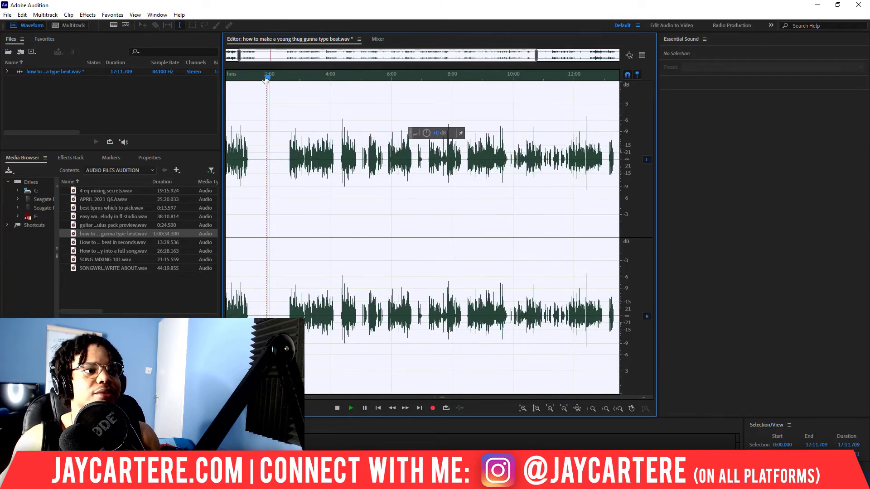
{"action": "key", "text": "space"}
{"action": "scroll", "coordinate": [267, 78], "scroll_direction": "down", "scroll_amount": 2}
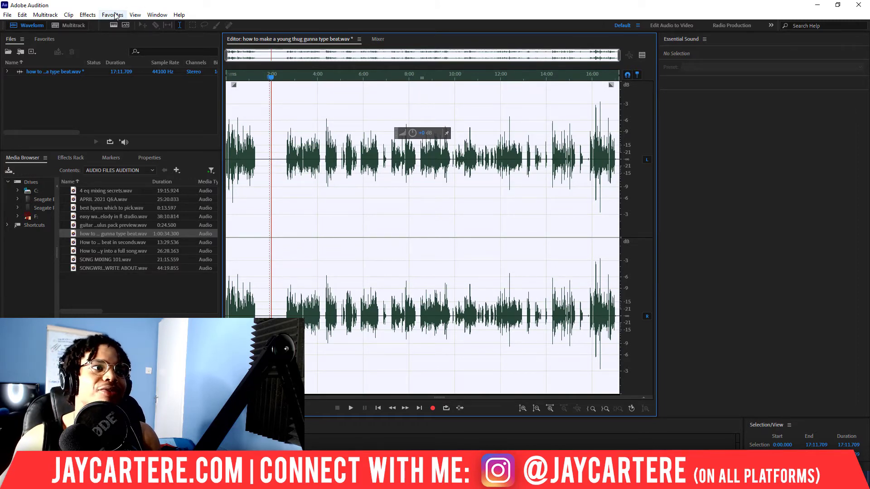
- Open the Ozone 9 Dynamics effect and preview it while playing the recording from the start
{"action": "left_click", "coordinate": [87, 14]}
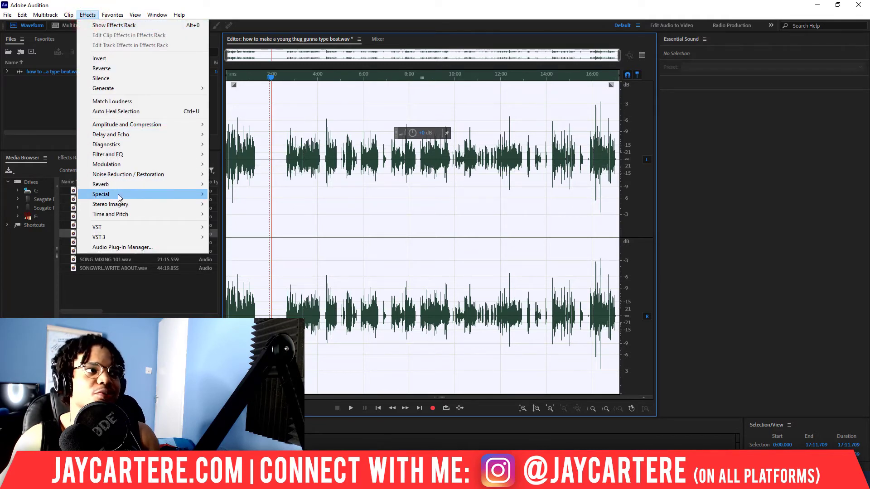
{"action": "mouse_move", "coordinate": [120, 229]}
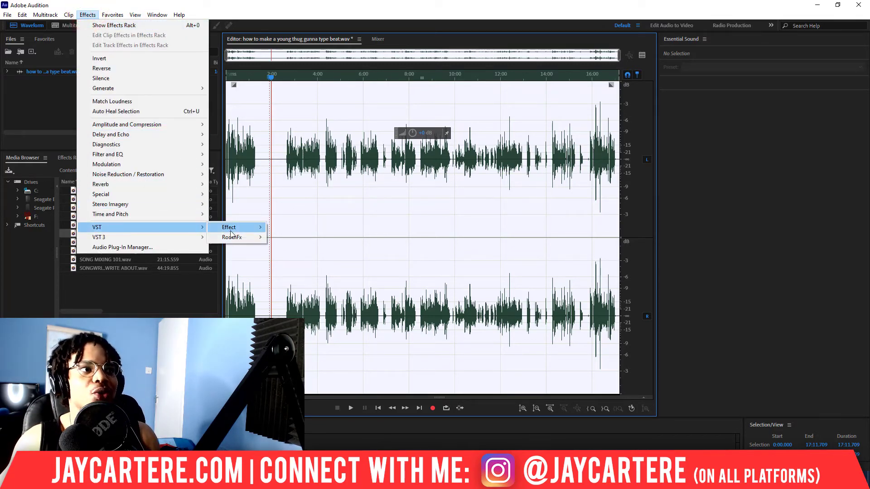
{"action": "mouse_move", "coordinate": [238, 228]}
{"action": "mouse_move", "coordinate": [296, 242]}
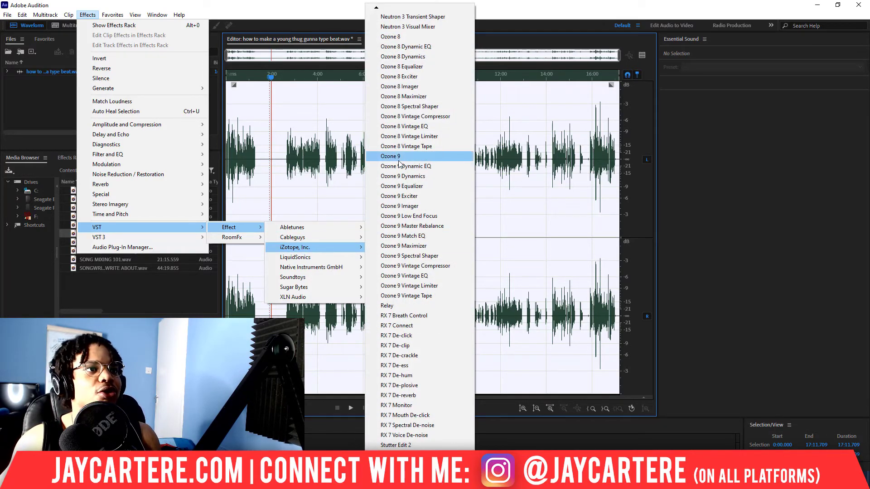
{"action": "left_click", "coordinate": [407, 178]}
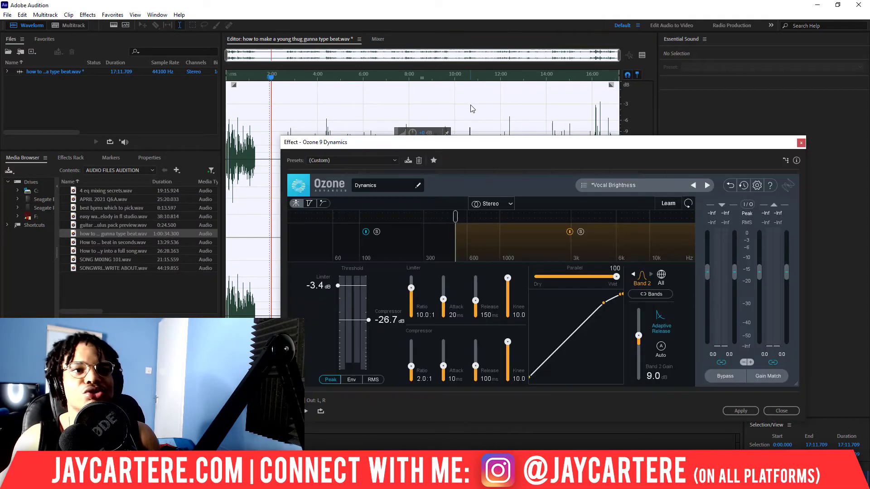
{"action": "left_click_drag", "start_coordinate": [545, 148], "coordinate": [524, 141]}
{"action": "left_click_drag", "start_coordinate": [558, 133], "coordinate": [572, 123]}
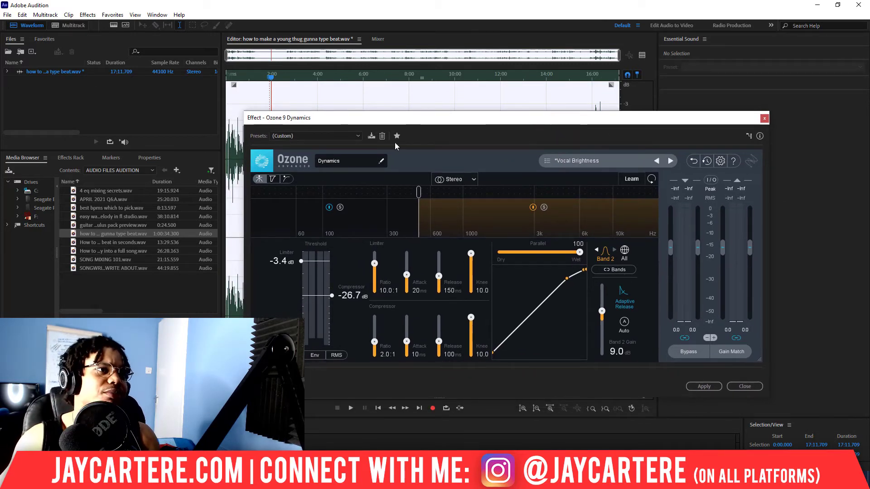
{"action": "left_click_drag", "start_coordinate": [414, 121], "coordinate": [394, 110]}
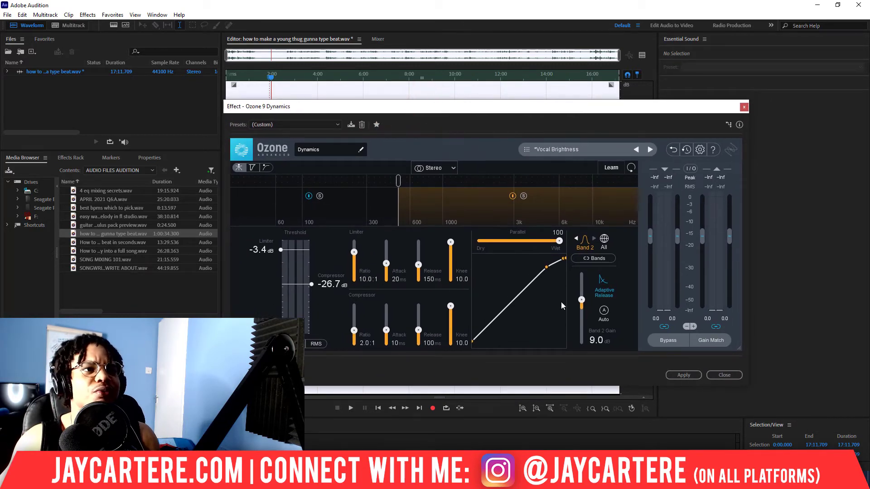
{"action": "left_click_drag", "start_coordinate": [399, 109], "coordinate": [598, 117]}
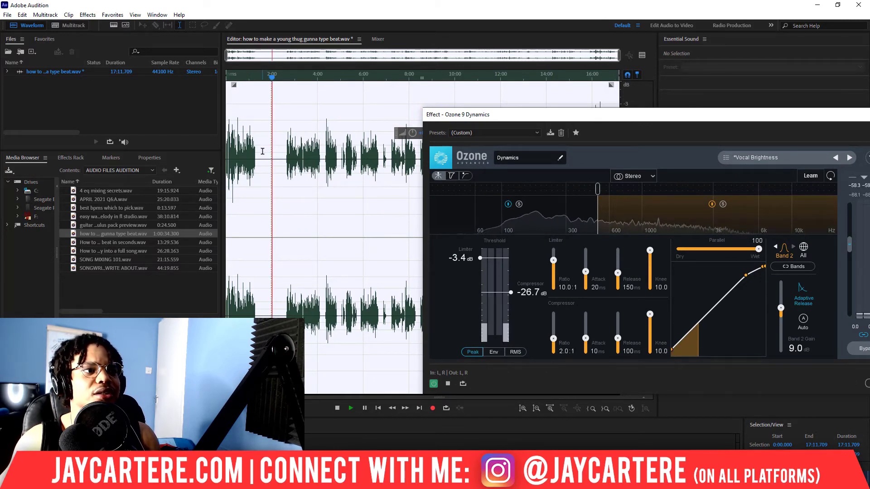
{"action": "left_click", "coordinate": [236, 76]}
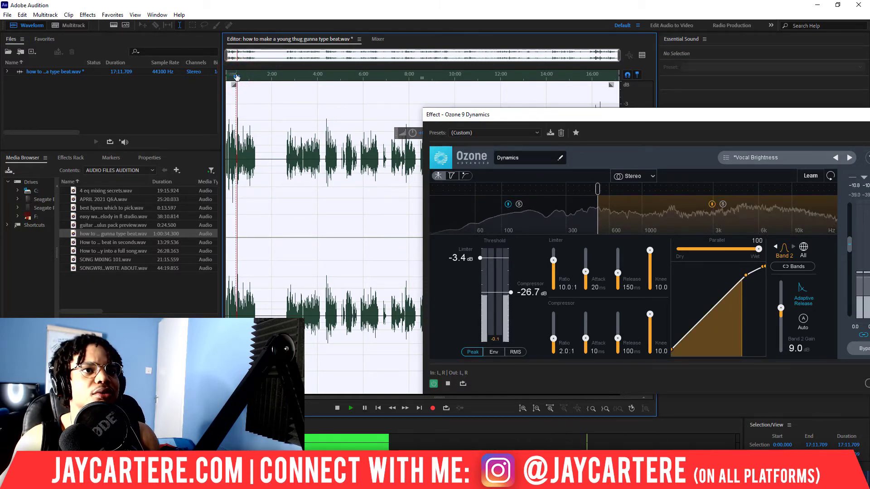
{"action": "key", "text": "space"}
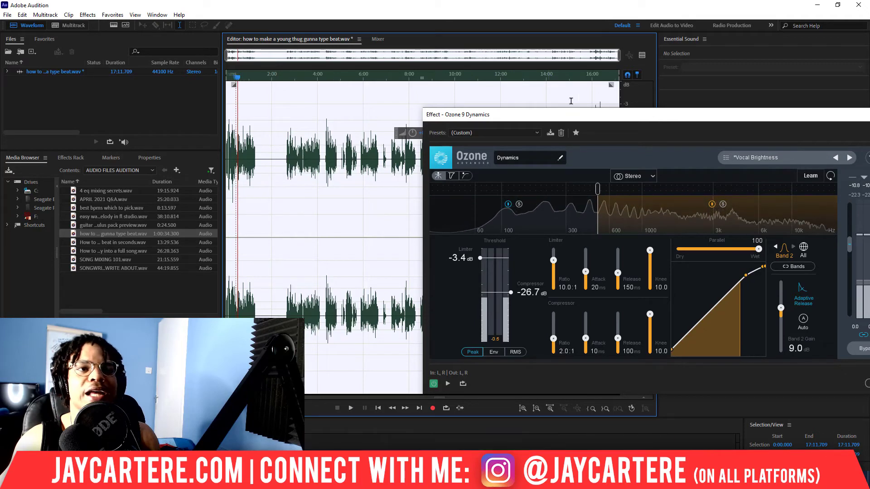
- Start applying Ozone 9 Dynamics to the recording and cancel the processing
{"action": "left_click_drag", "start_coordinate": [646, 120], "coordinate": [452, 97]}
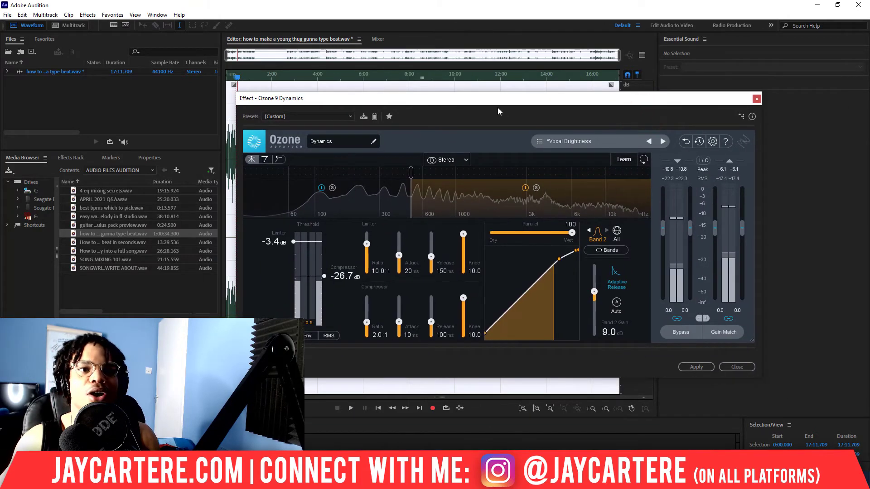
{"action": "left_click", "coordinate": [696, 367]}
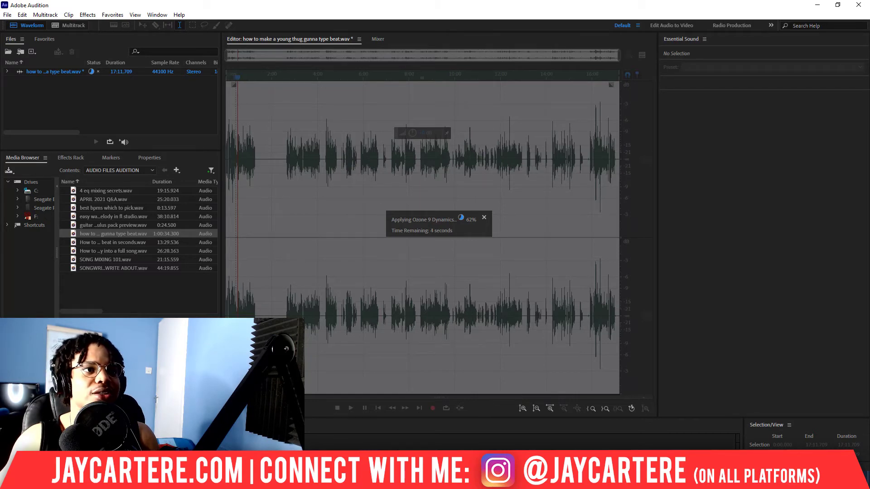
{"action": "left_click", "coordinate": [484, 218]}
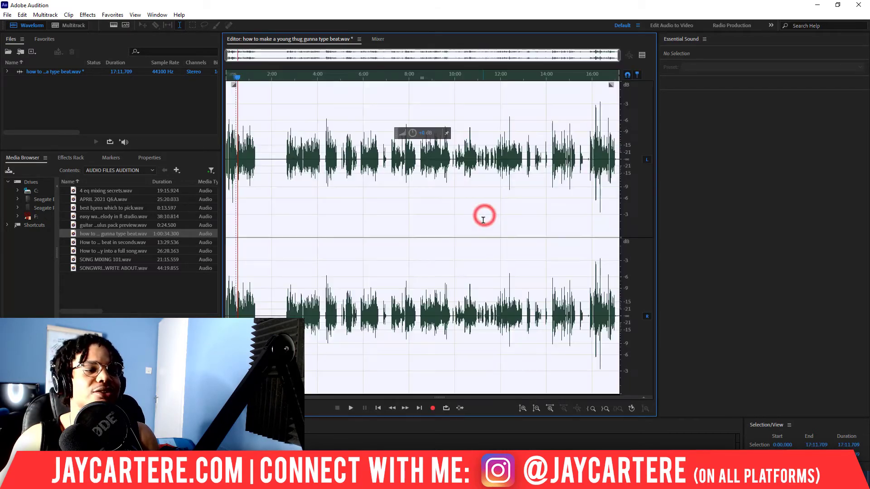
- Reopen Ozone 9 Dynamics with its Vocal Brightness settings and apply it to the whole recording
{"action": "left_click", "coordinate": [87, 15]}
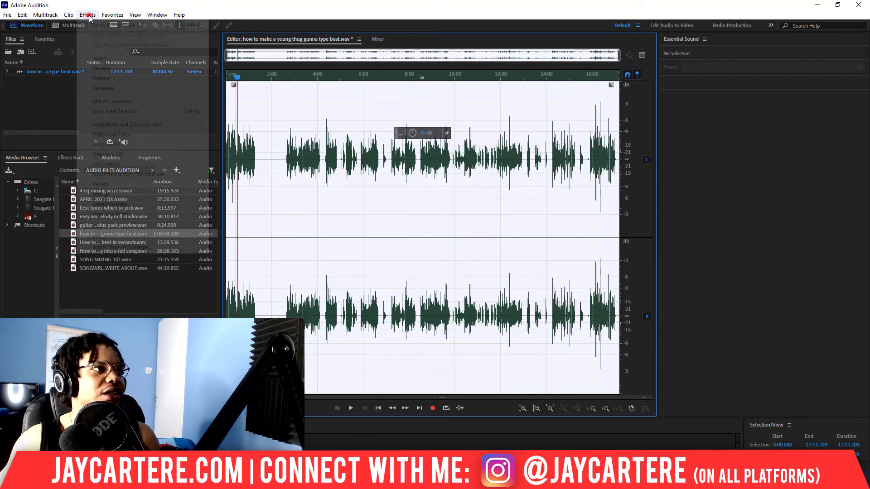
{"action": "mouse_move", "coordinate": [145, 230]}
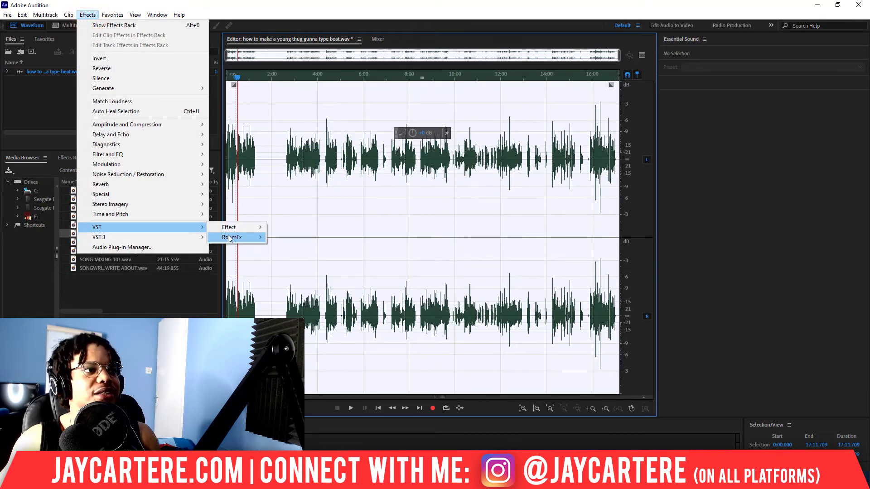
{"action": "mouse_move", "coordinate": [231, 229]}
{"action": "mouse_move", "coordinate": [311, 252]}
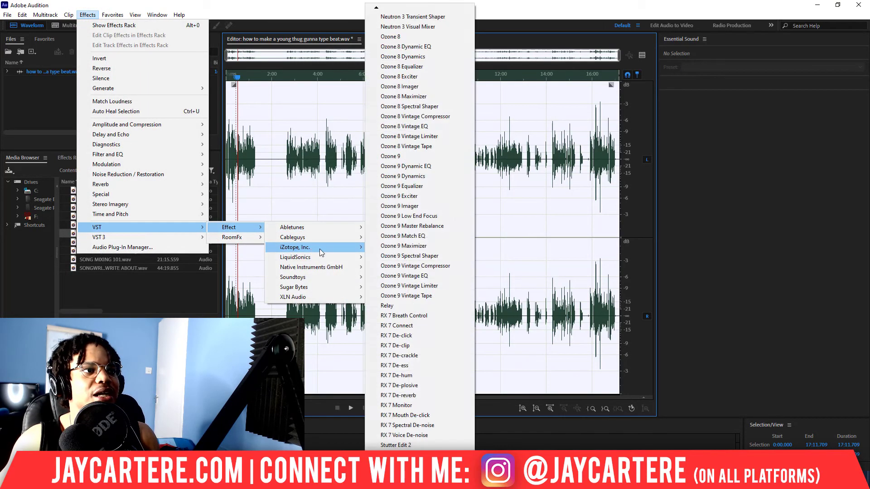
{"action": "left_click", "coordinate": [417, 176]}
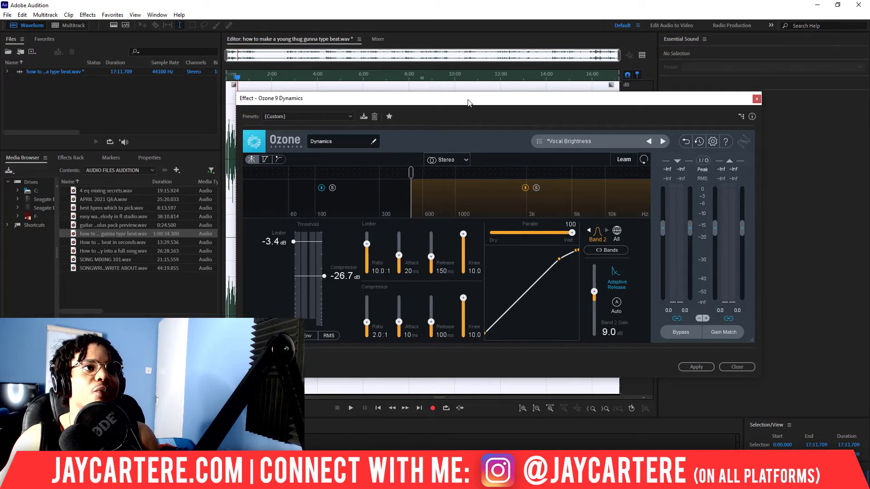
{"action": "left_click_drag", "start_coordinate": [469, 103], "coordinate": [485, 168]}
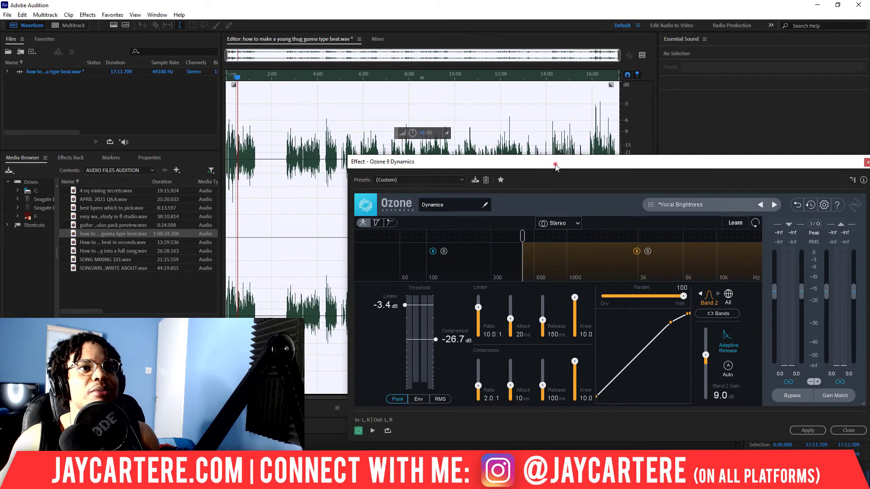
{"action": "left_click_drag", "start_coordinate": [556, 167], "coordinate": [559, 157]}
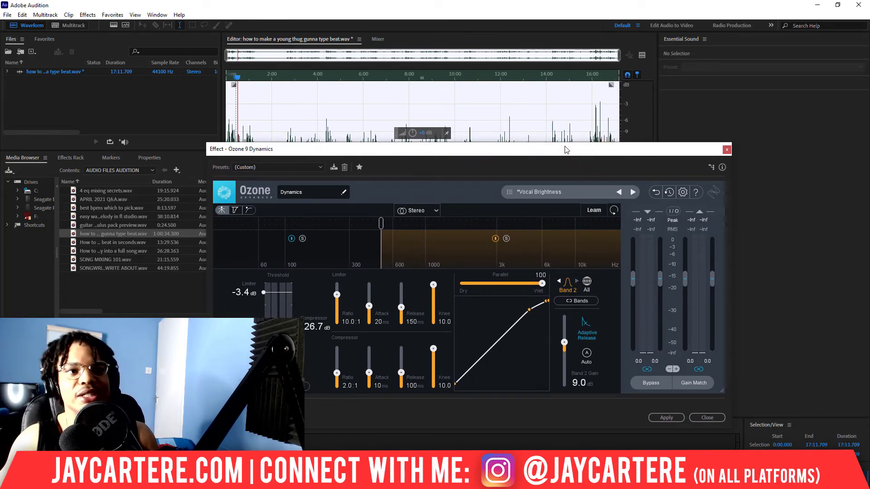
{"action": "left_click_drag", "start_coordinate": [585, 155], "coordinate": [596, 143]}
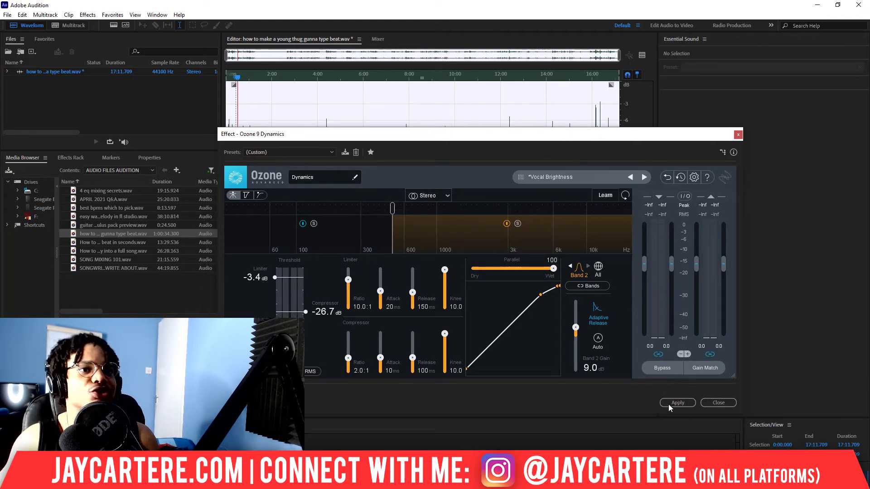
{"action": "left_click_drag", "start_coordinate": [533, 136], "coordinate": [529, 110]}
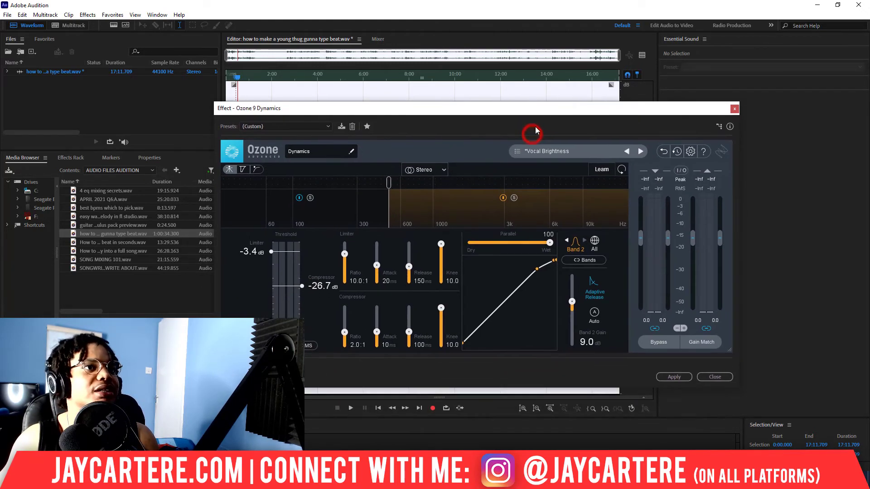
{"action": "left_click", "coordinate": [675, 377]}
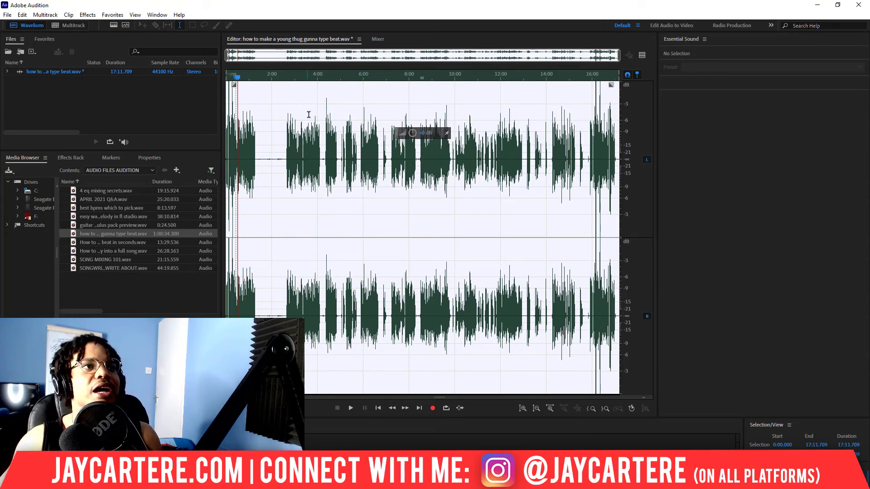
- Play back the recording from the start to listen to the compressed audio
{"action": "left_click", "coordinate": [238, 80]}
{"action": "key", "text": "space"}
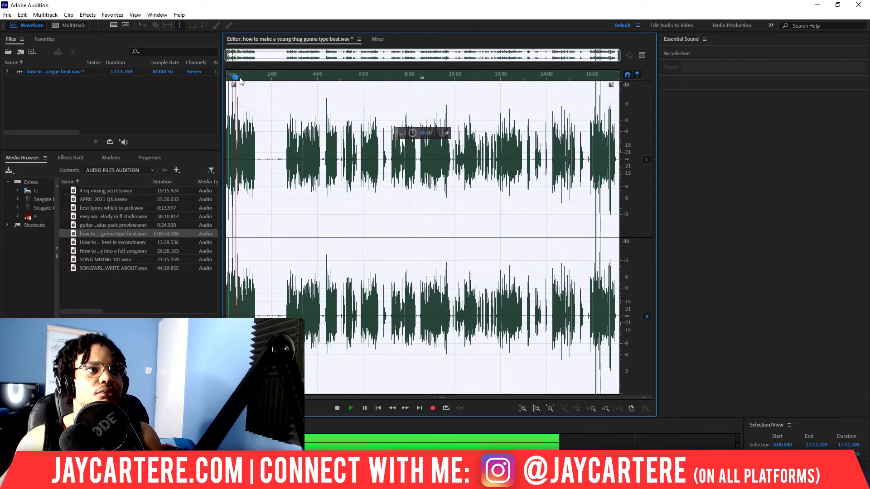
{"action": "key", "text": "space"}
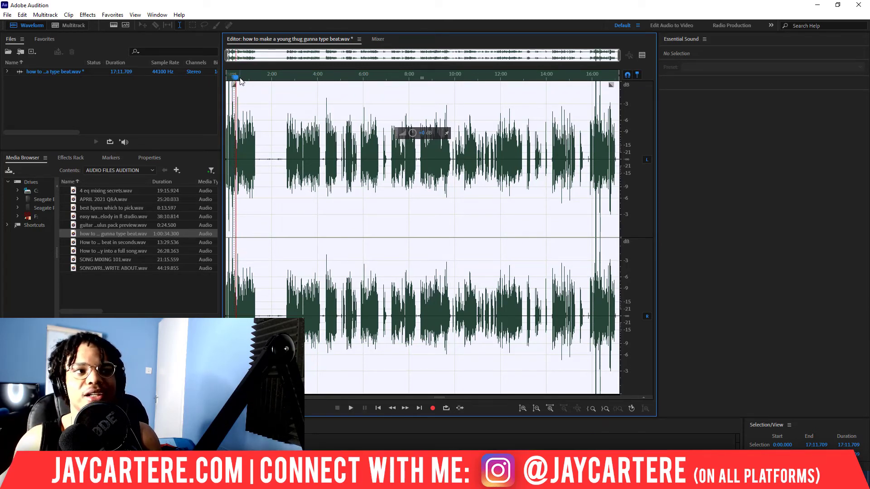
- Undo the dynamics processing and play the unprocessed audio for comparison
{"action": "key", "text": "ctrl+z"}
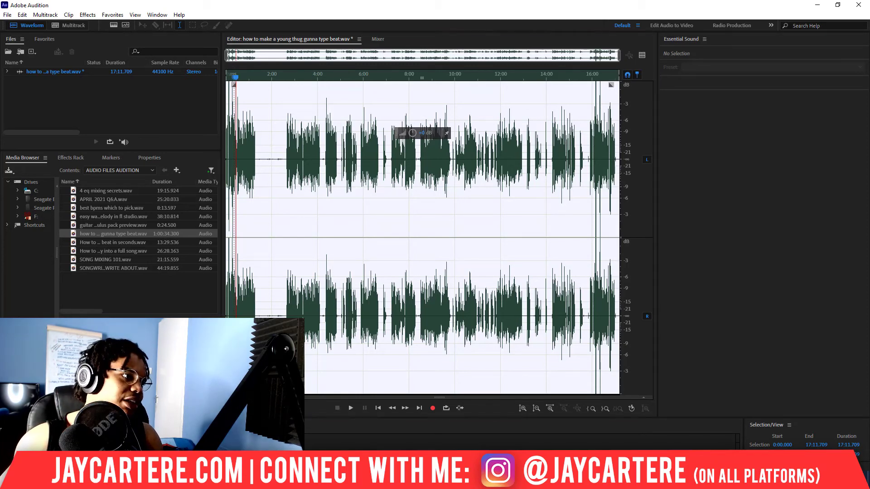
{"action": "key", "text": "ctrl+z"}
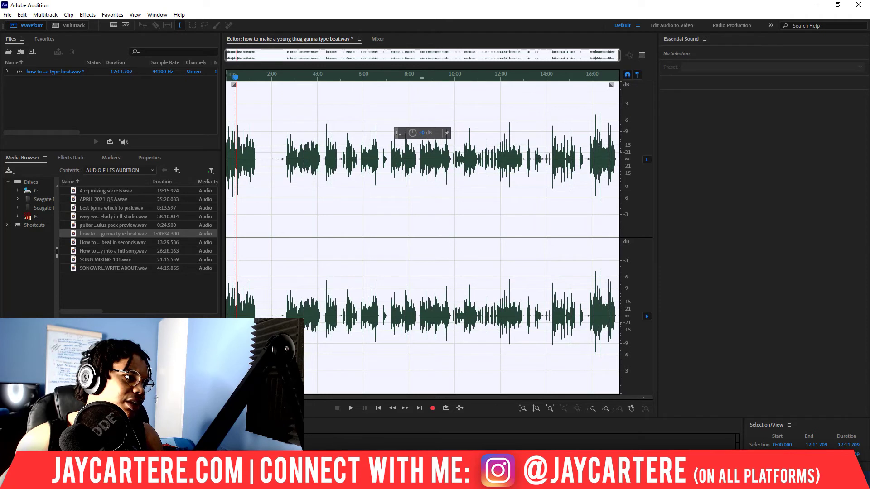
{"action": "key", "text": "space"}
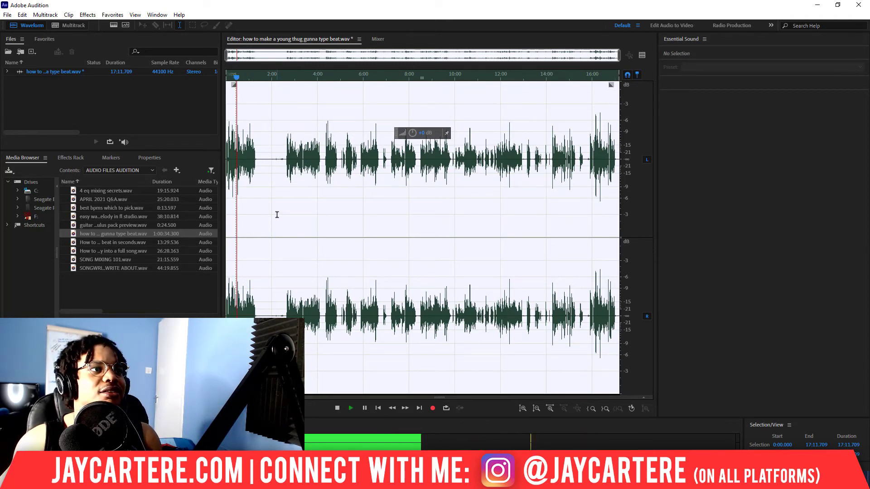
{"action": "key", "text": "space"}
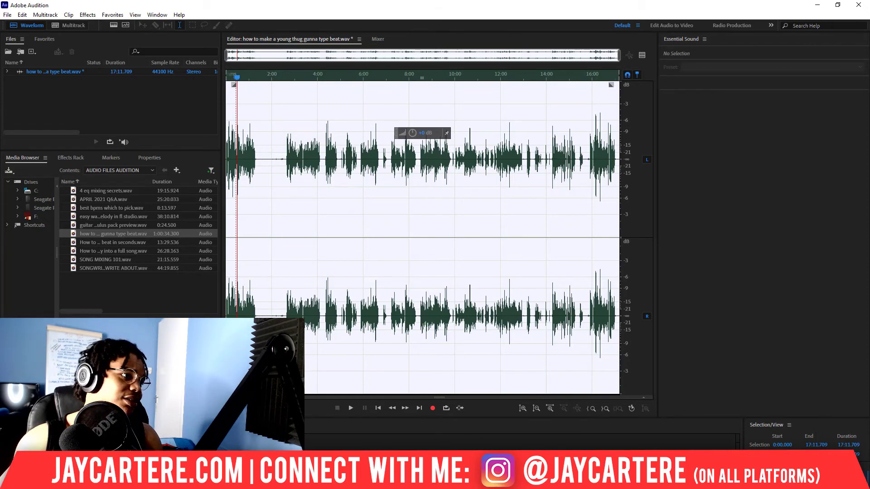
- Redo the dynamics processing and play back the compressed audio again
{"action": "key", "text": "ctrl+shift+z"}
{"action": "key", "text": "ctrl+shift+z"}
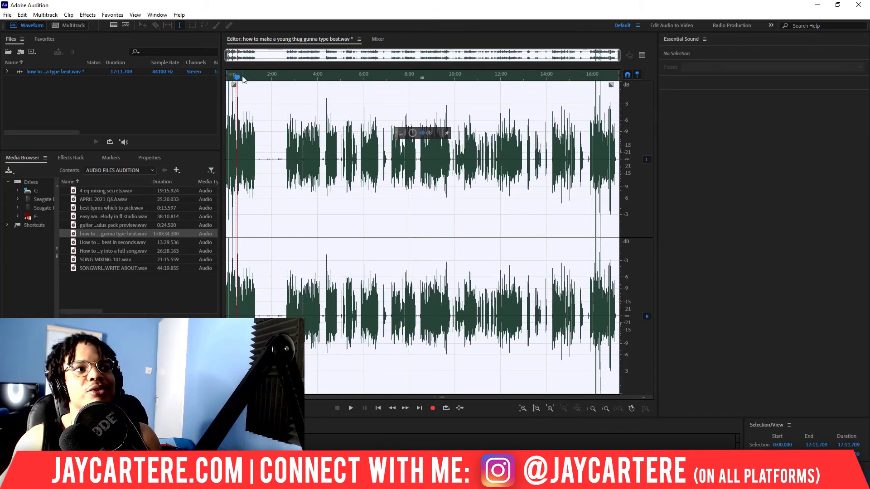
{"action": "key", "text": "space"}
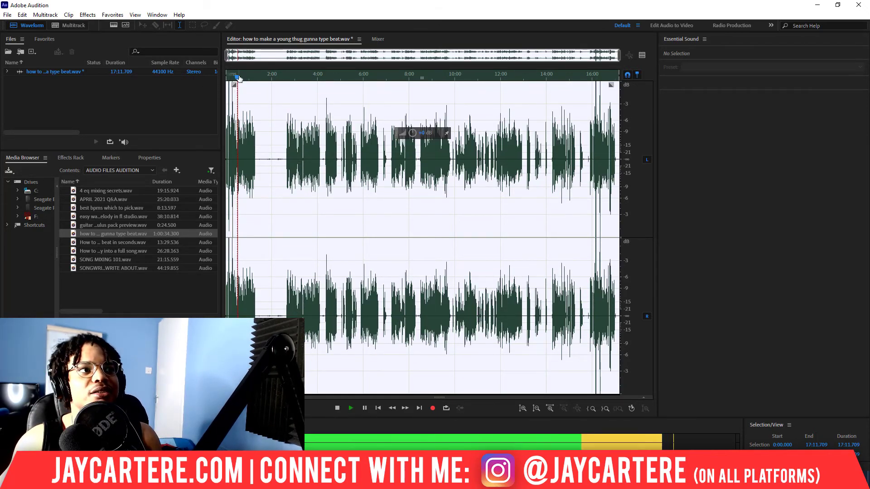
{"action": "key", "text": "space"}
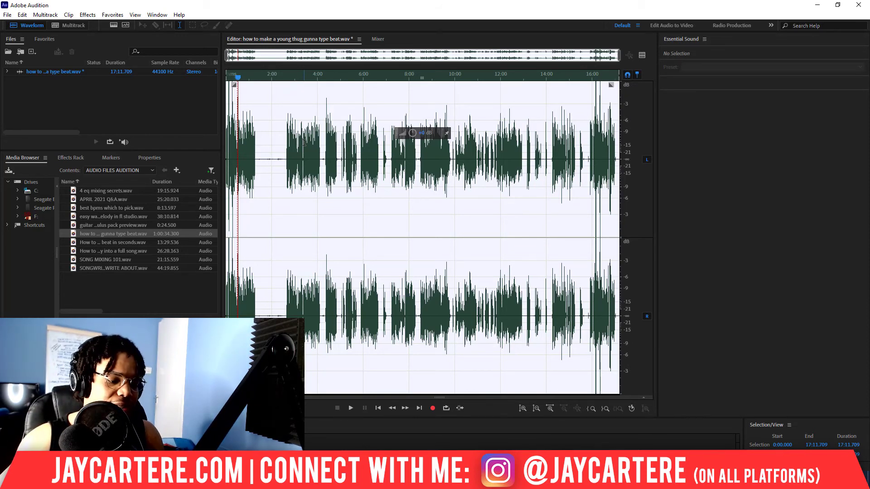
- Save the processed recording and open the AUDIO FILES AUDITION folder in File Explorer
{"action": "key", "text": "ctrl+s"}
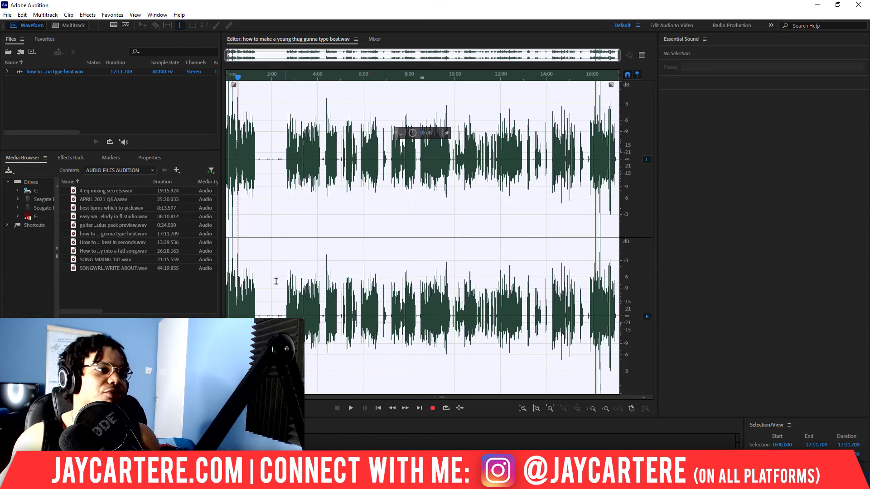
{"action": "key", "text": "alt+Tab"}
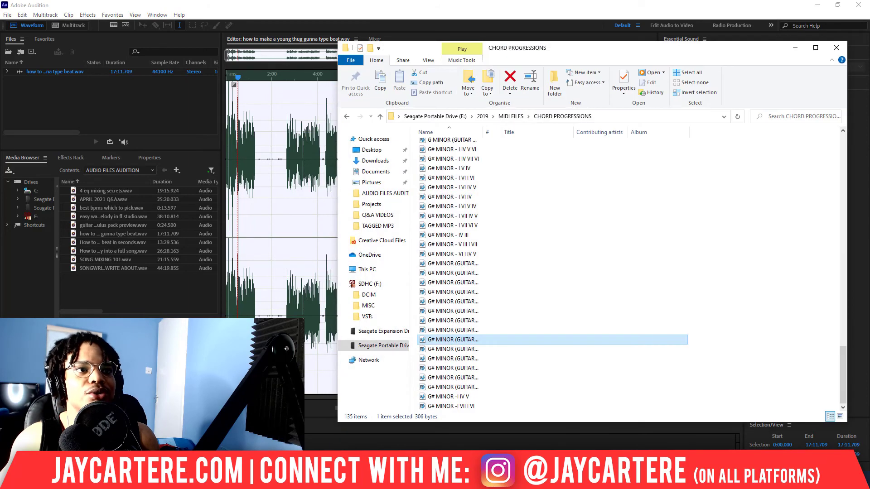
{"action": "left_click", "coordinate": [389, 194]}
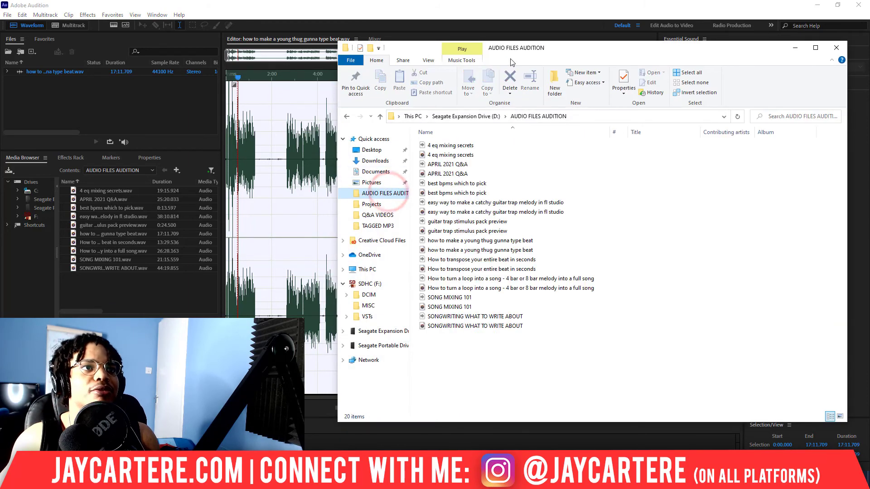
- Select the saved 'how to make a young thug gunna type beat' WAV file to inspect its details
{"action": "left_click_drag", "start_coordinate": [544, 47], "coordinate": [466, 44]}
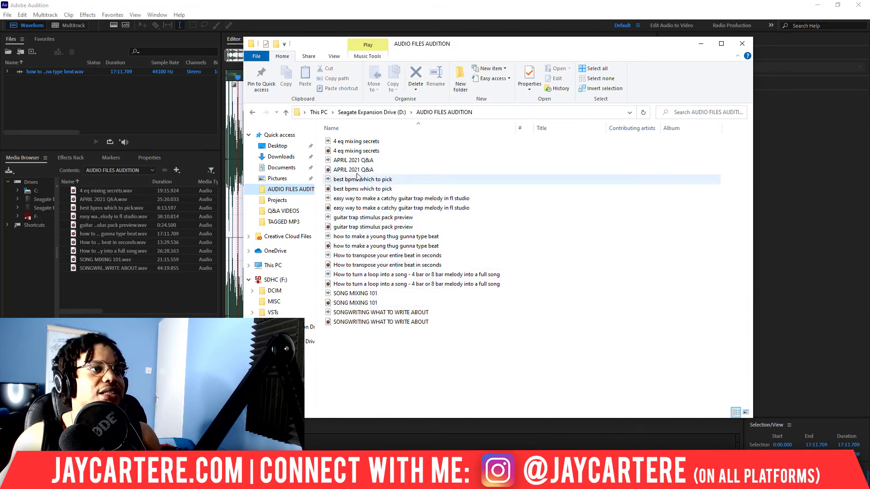
{"action": "left_click", "coordinate": [373, 246]}
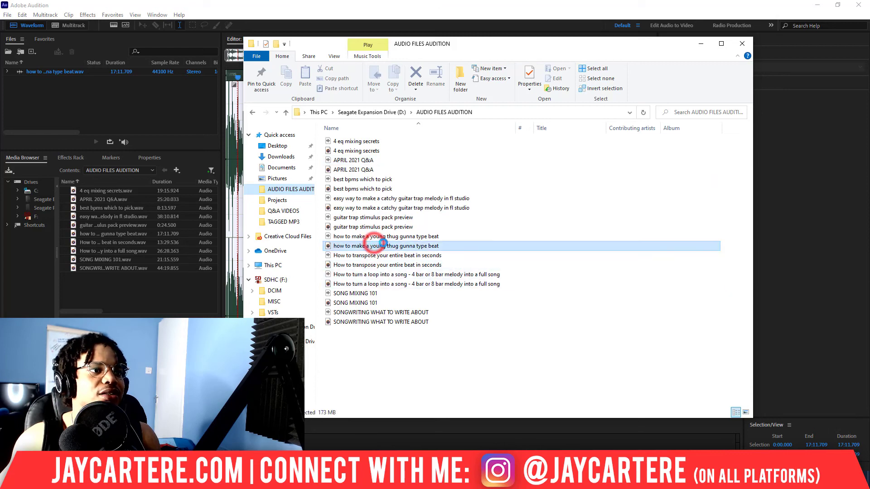
{"action": "left_click", "coordinate": [347, 237]}
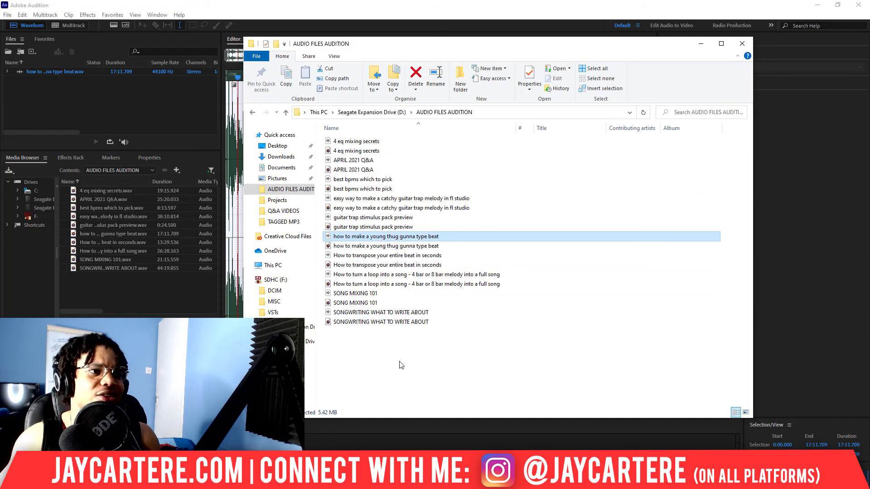
{"action": "left_click", "coordinate": [352, 246]}
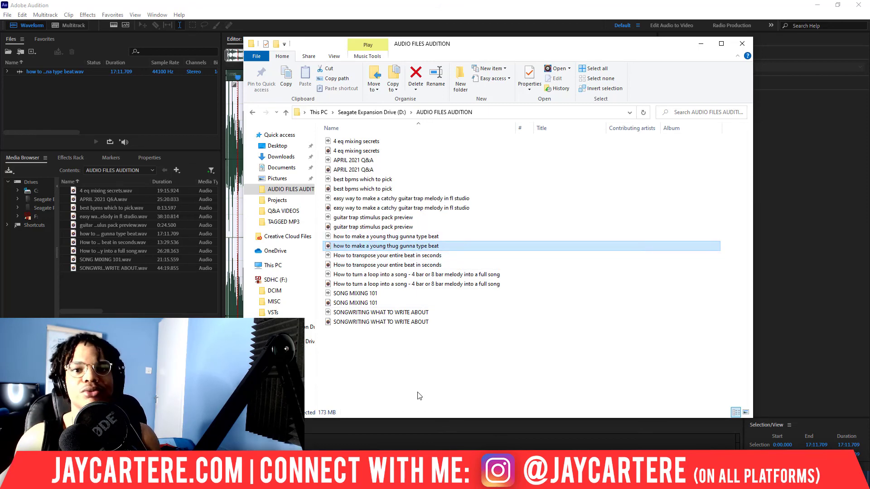
{"action": "left_click_drag", "start_coordinate": [485, 43], "coordinate": [538, 69]}
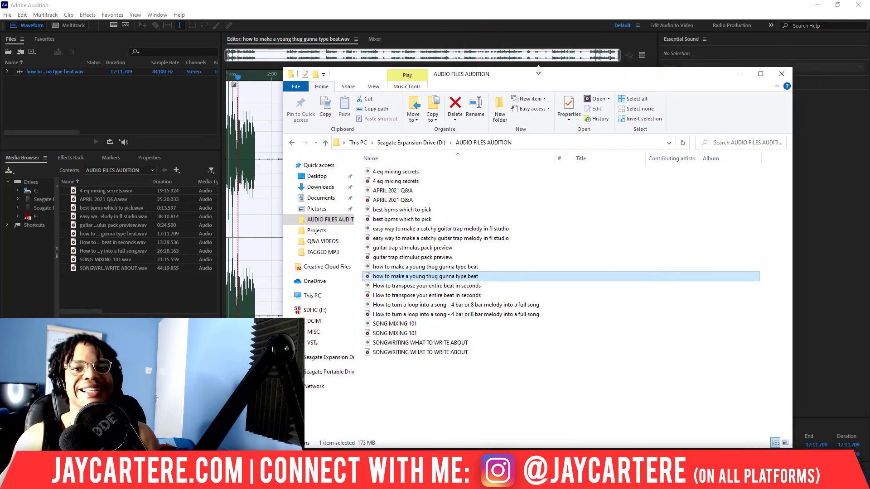